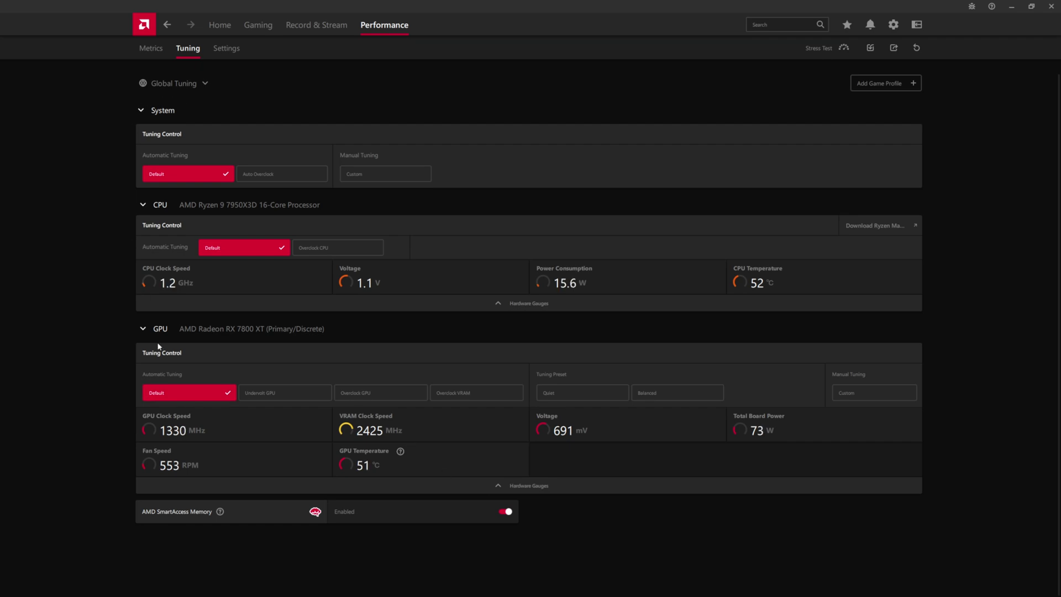
- Toggle the System section and check the live performance metrics before returning to Tuning
left_click(141, 112)
left_click(142, 113)
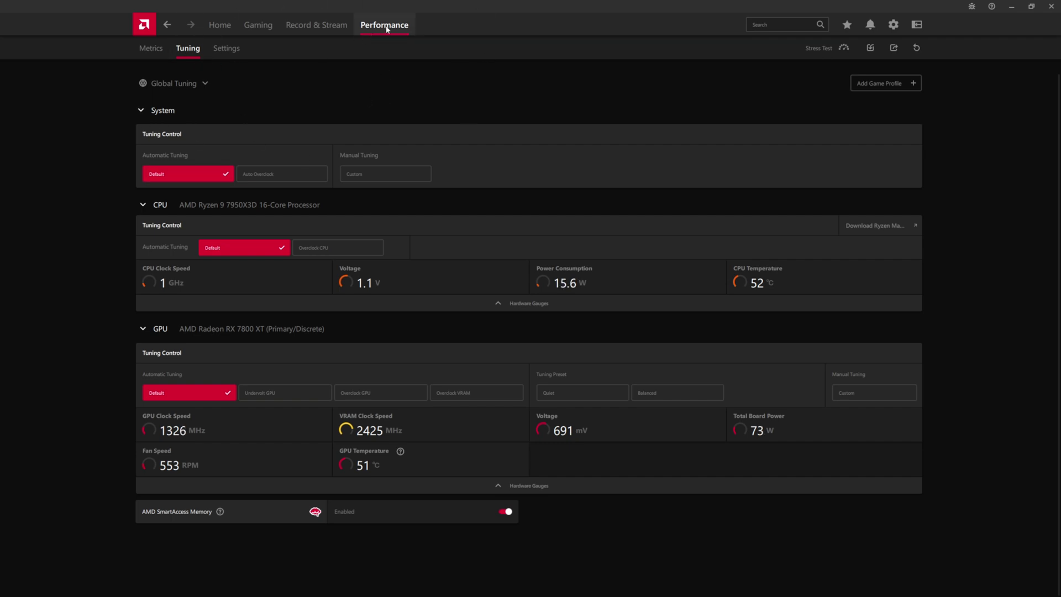
left_click(151, 50)
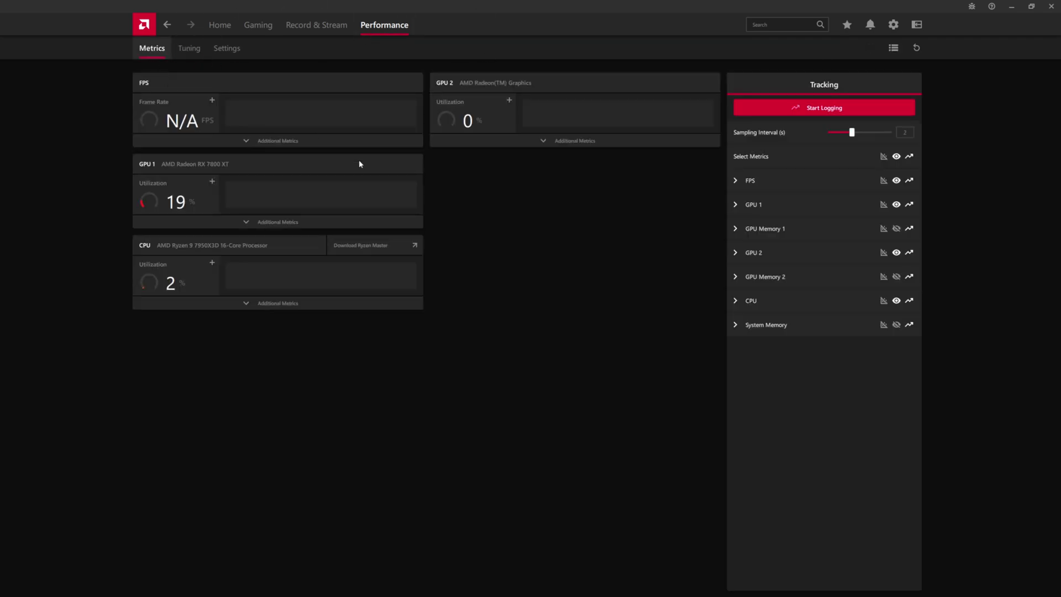
left_click(188, 49)
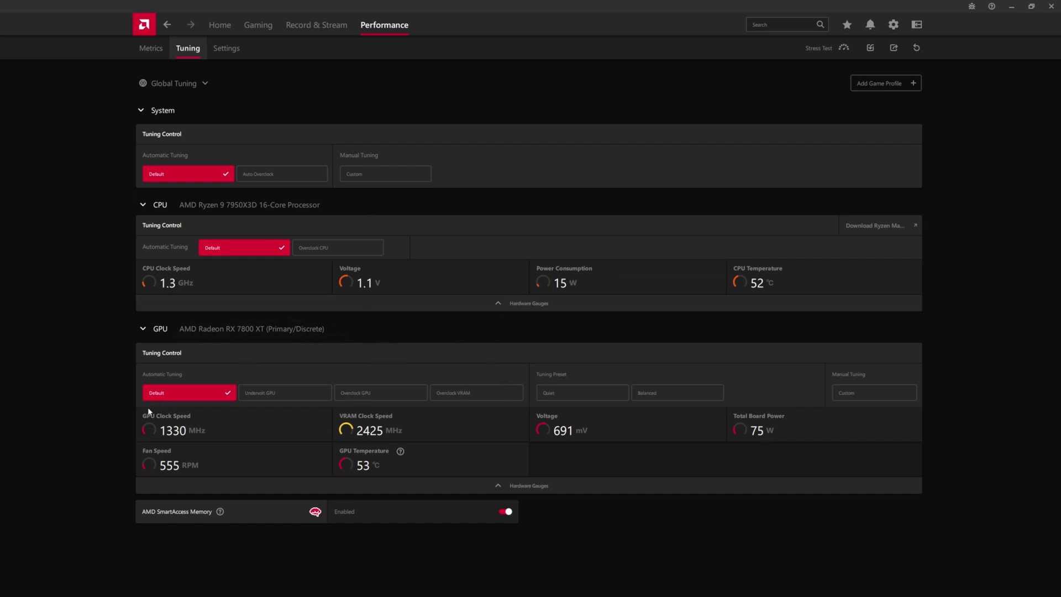
- Collapse the System and CPU sections and set the RX 7800 XT to Custom manual tuning
left_click(141, 110)
left_click(142, 138)
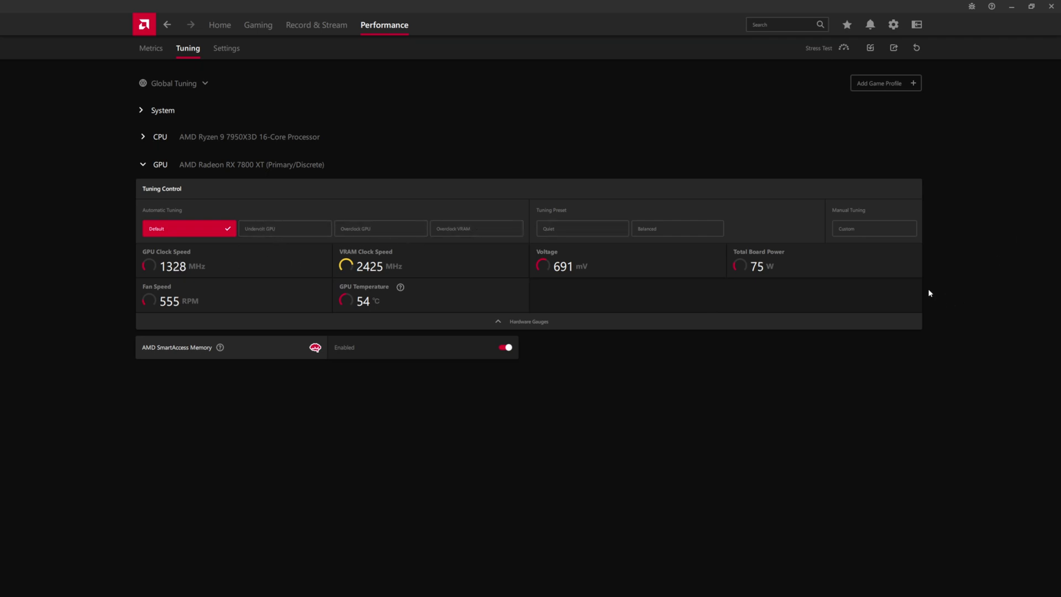
left_click(861, 228)
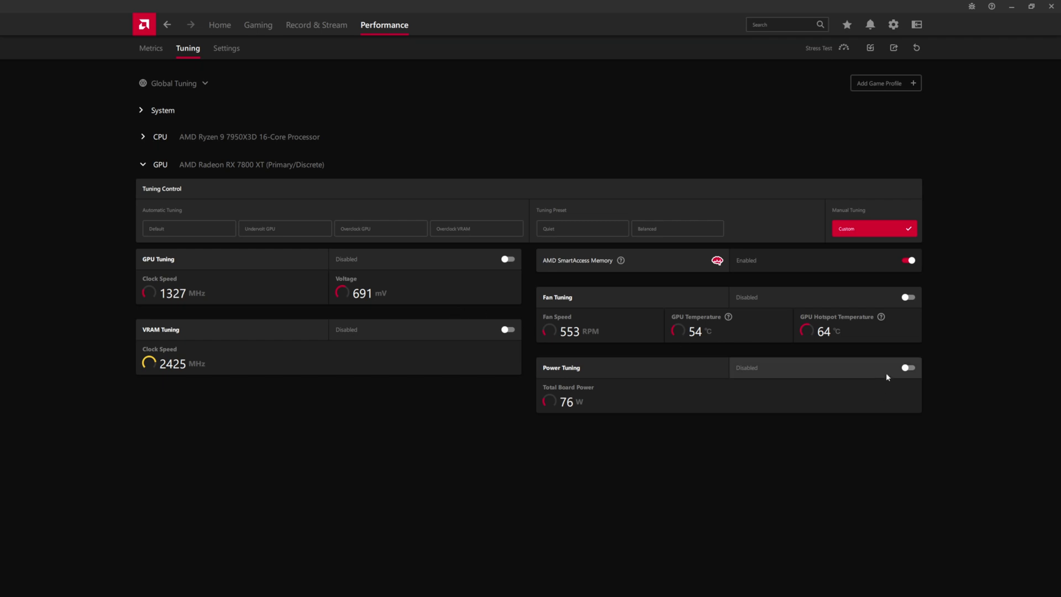
- Enable and apply Power Tuning, then drop the GPU power limit to -10%
left_click(907, 368)
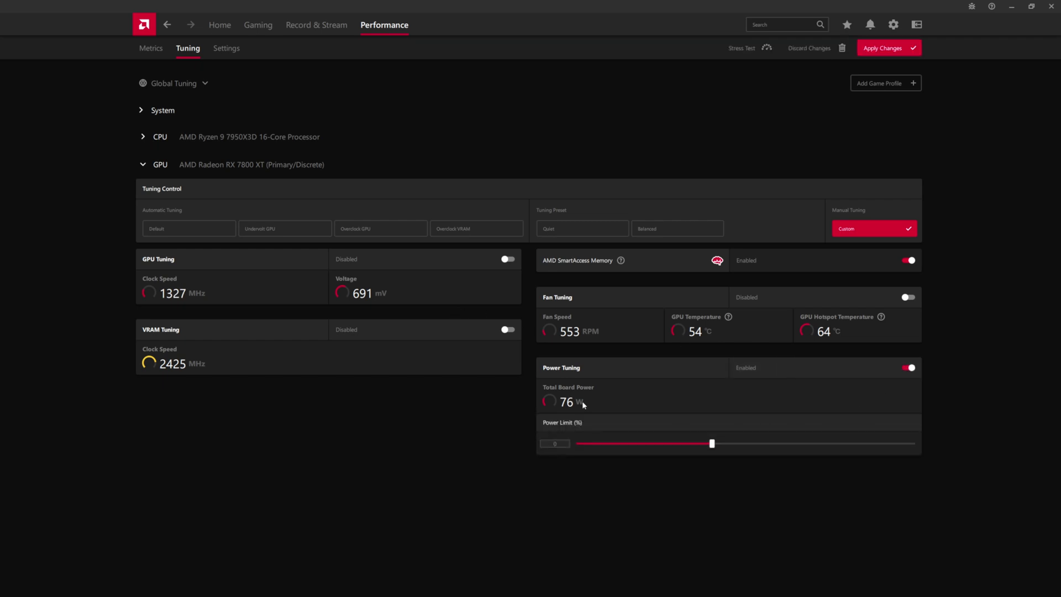
left_click(883, 48)
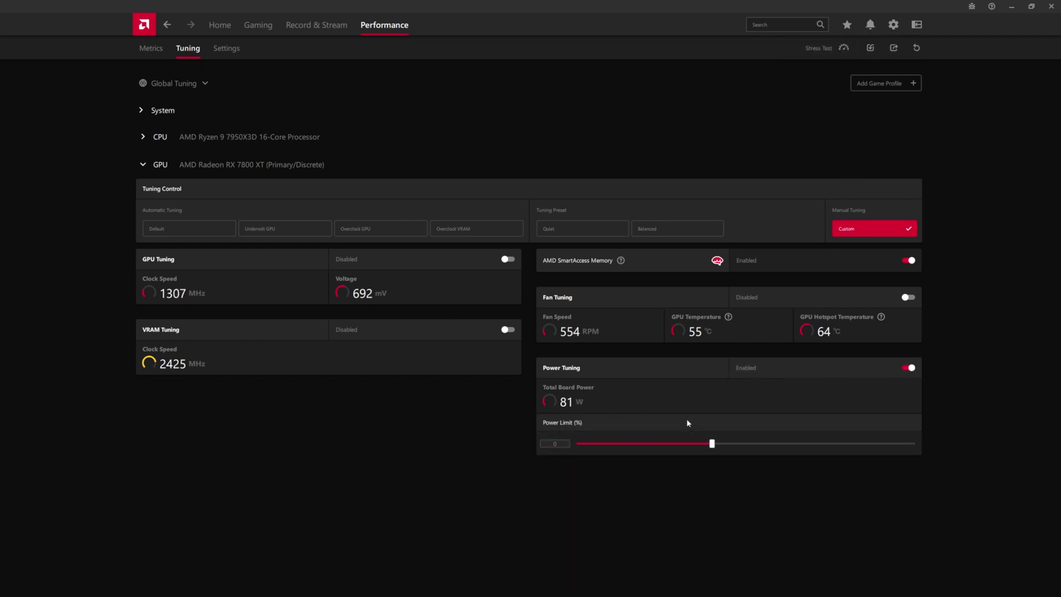
left_click(617, 446)
left_click(619, 445)
- Turn on VRAM Tuning and GPU Tuning and apply them
left_click(507, 329)
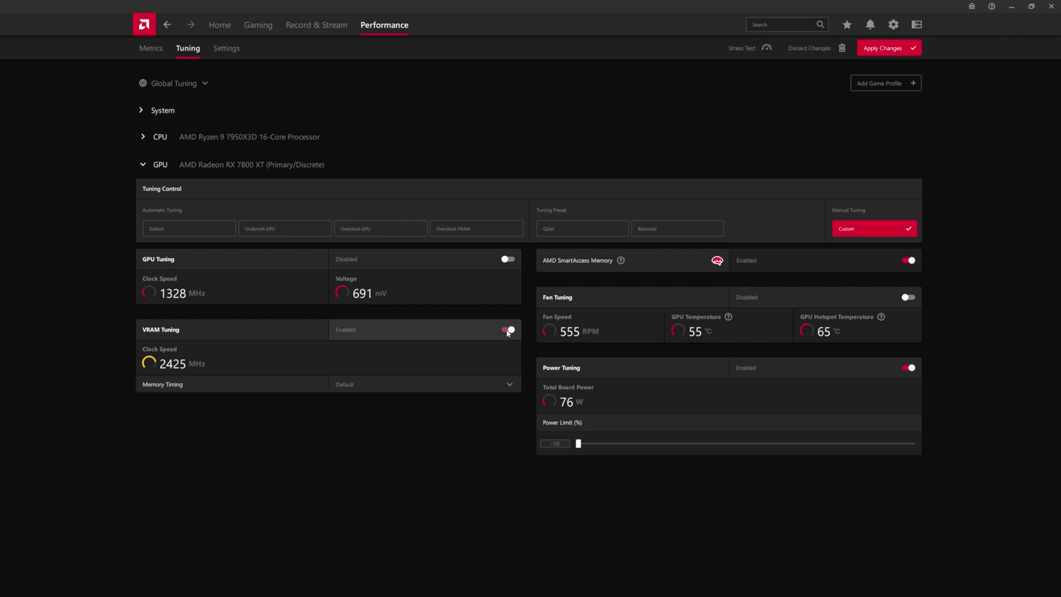
left_click(507, 260)
left_click(875, 51)
scroll(553, 149, "down", 1)
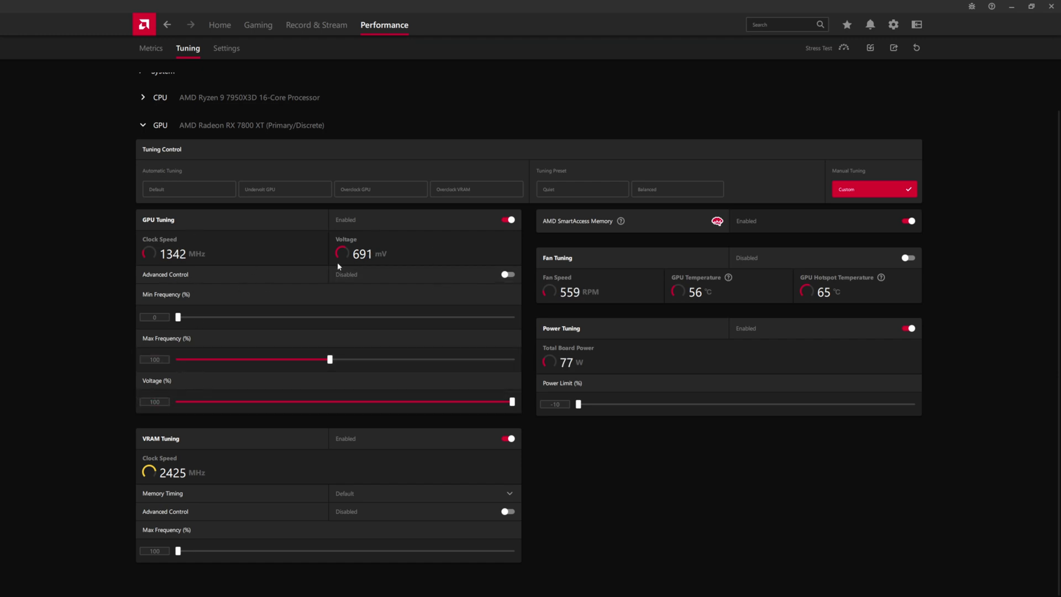
- Enable GPU Advanced Control and apply a 2000 MHz GPU max frequency
left_click(508, 275)
left_click(898, 51)
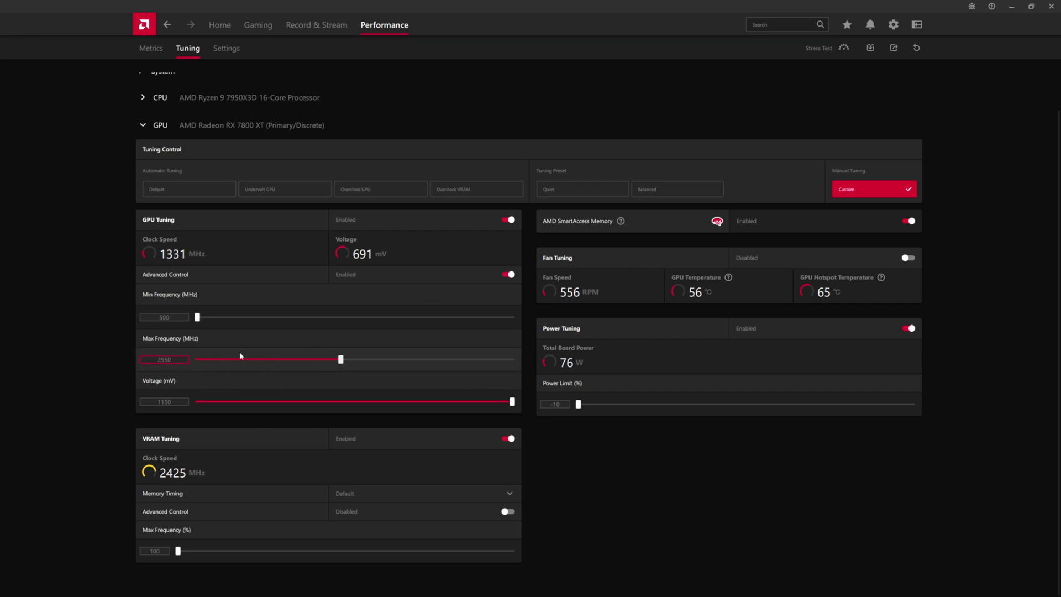
left_click_drag(341, 359, 303, 360)
left_click_drag(177, 360, 133, 357)
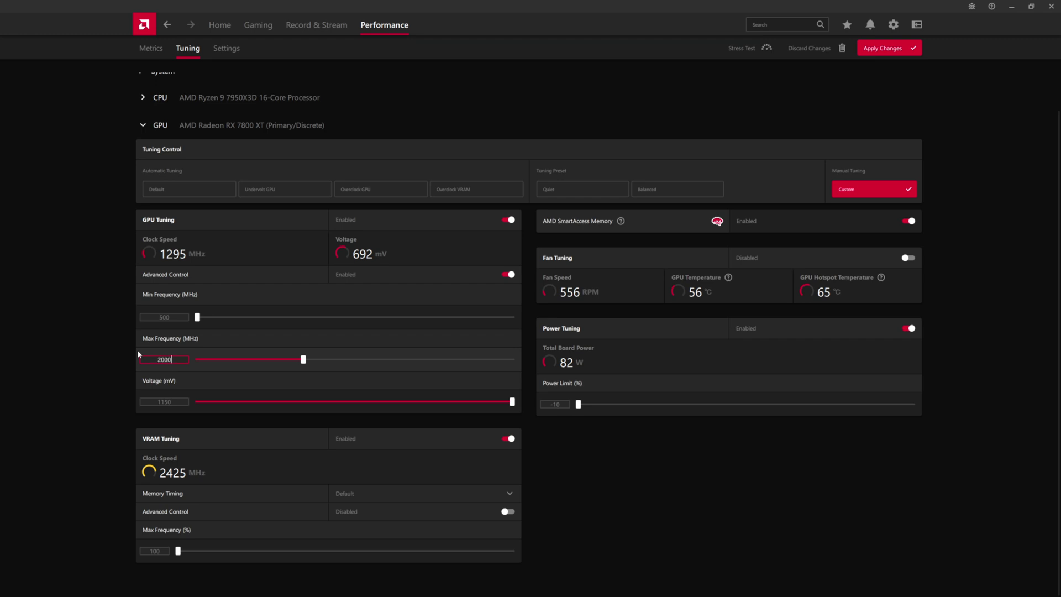
left_click(891, 49)
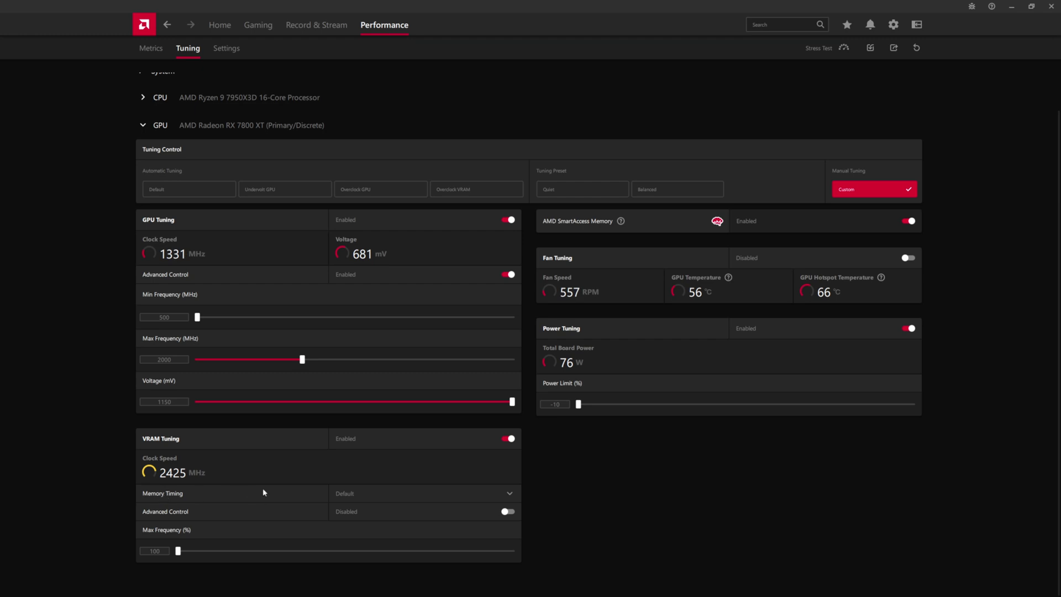
- Set VRAM Memory Timing to Fast Timing and apply it
left_click(494, 496)
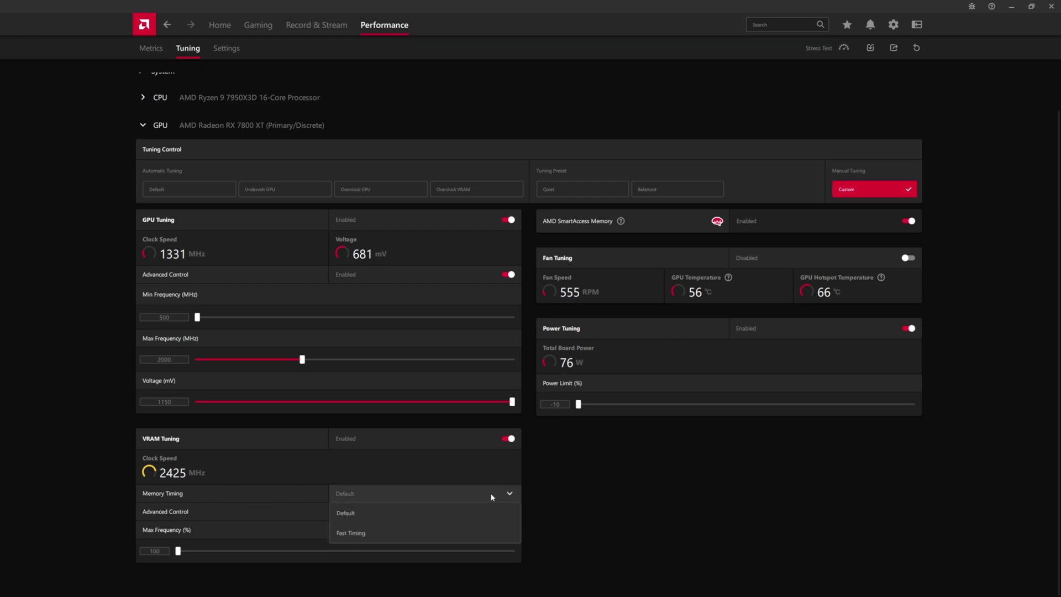
left_click(451, 496)
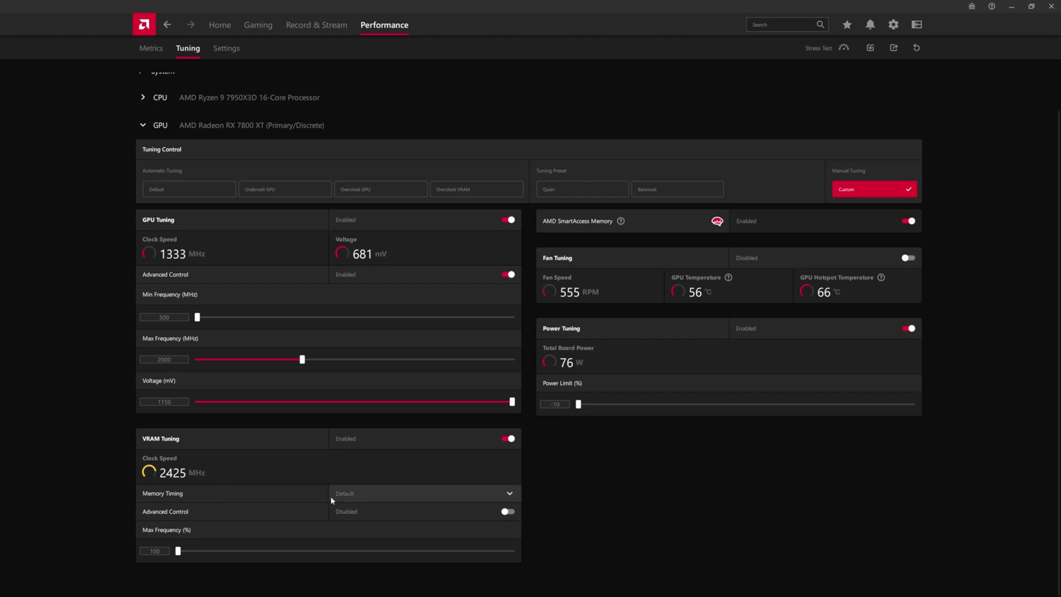
left_click(412, 493)
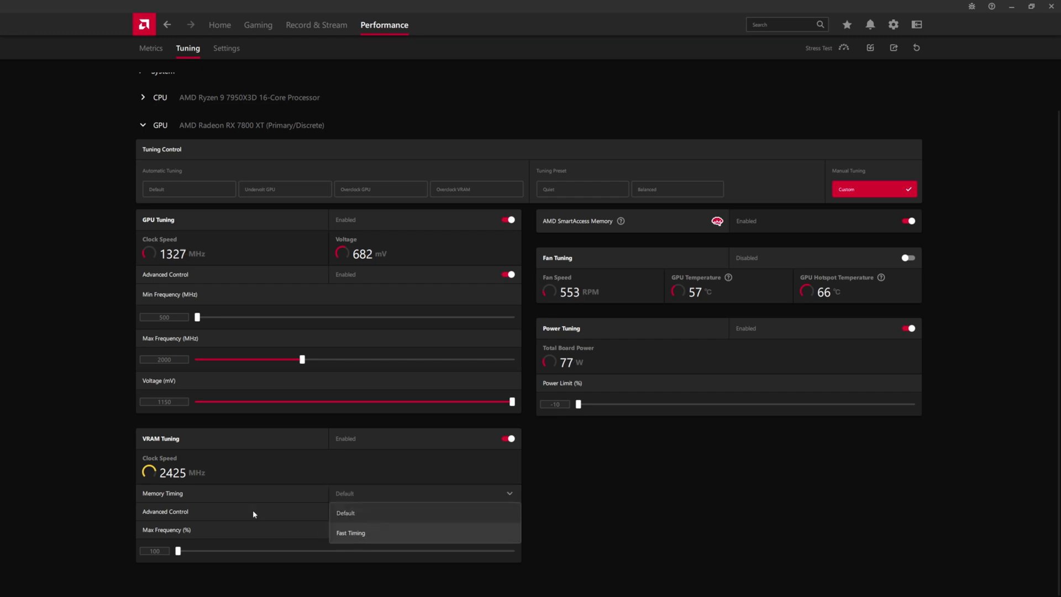
left_click(360, 533)
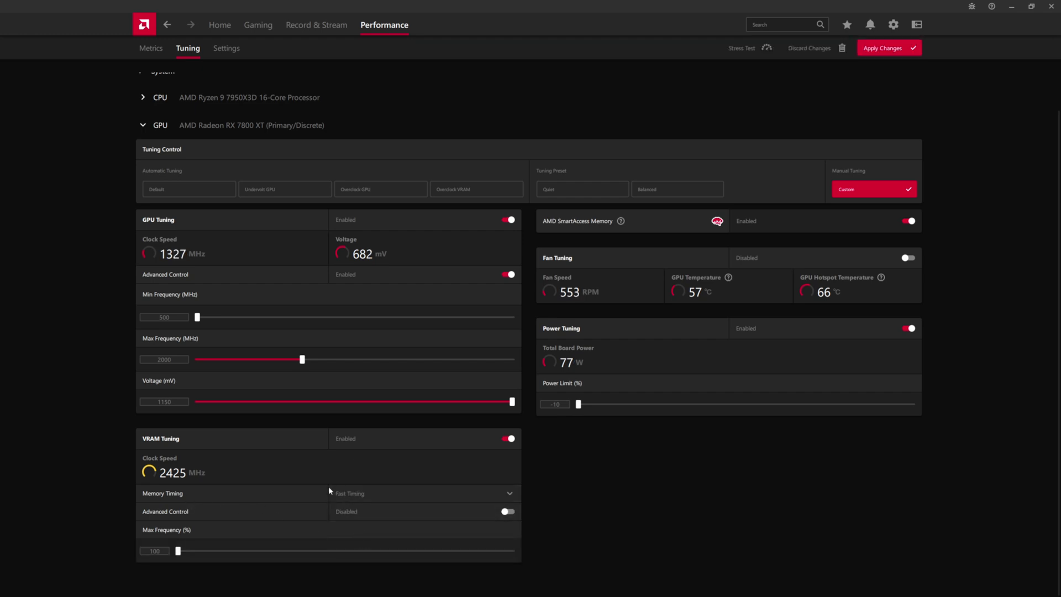
left_click(873, 49)
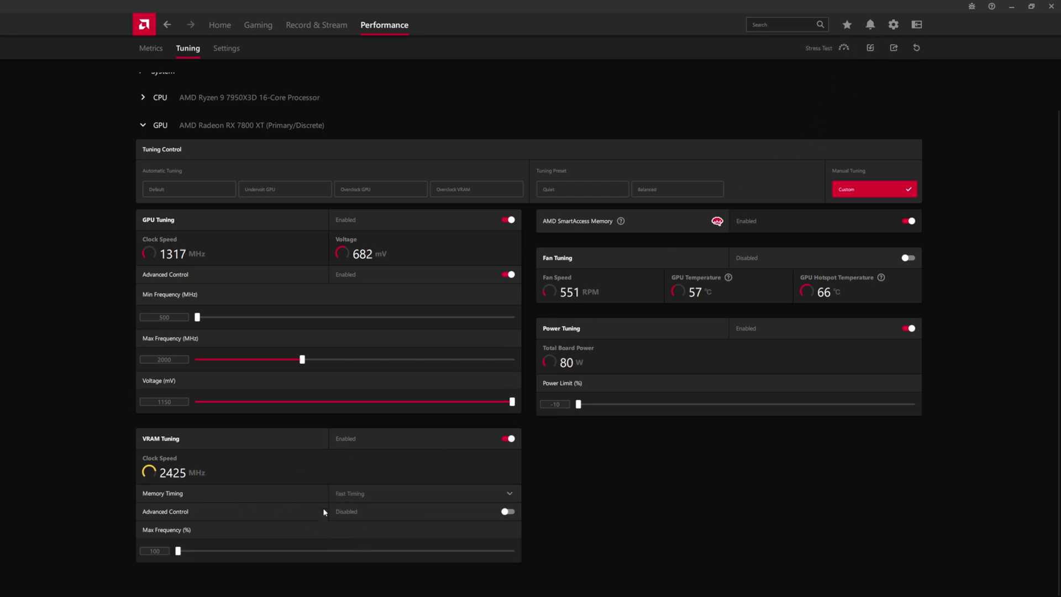
- Enable and apply VRAM Advanced Control, then move the GPU-Z window into view
left_click(504, 509)
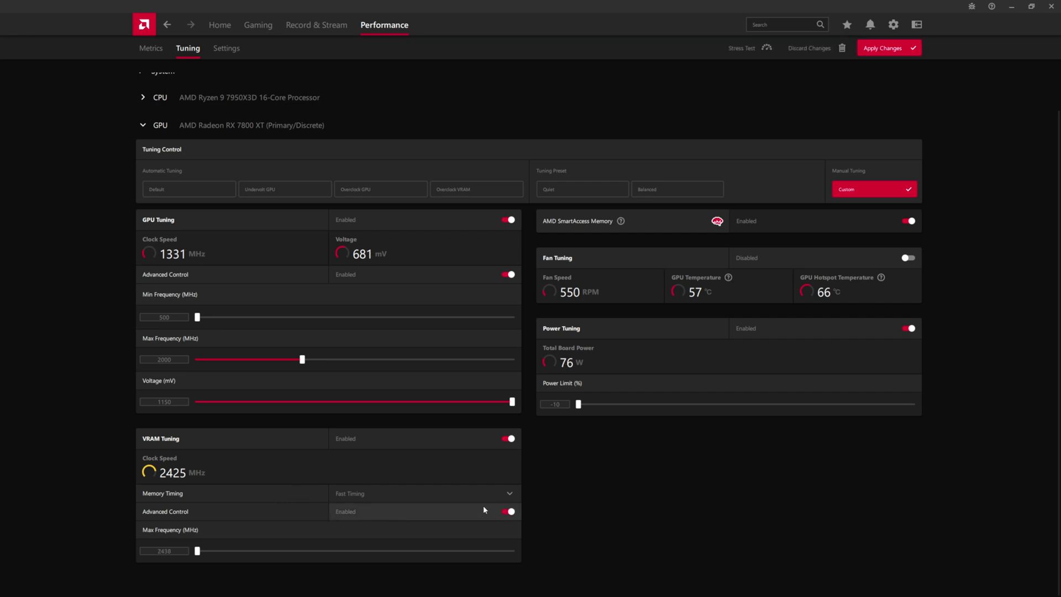
left_click(874, 50)
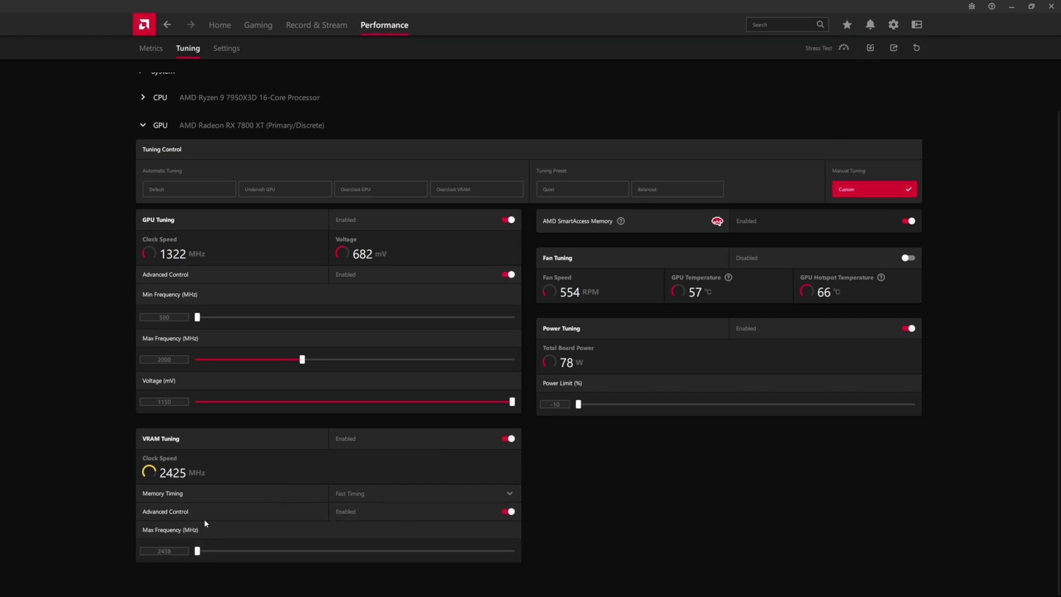
left_click(152, 552)
left_click_drag(878, 309, 588, 216)
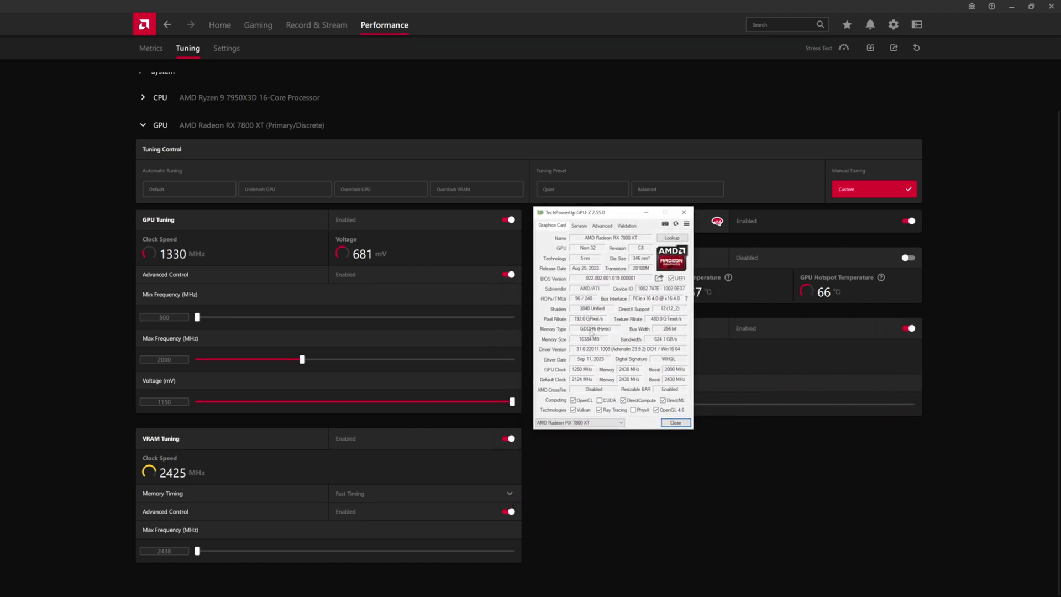
mouse_move(594, 333)
mouse_move(671, 382)
left_click(177, 407)
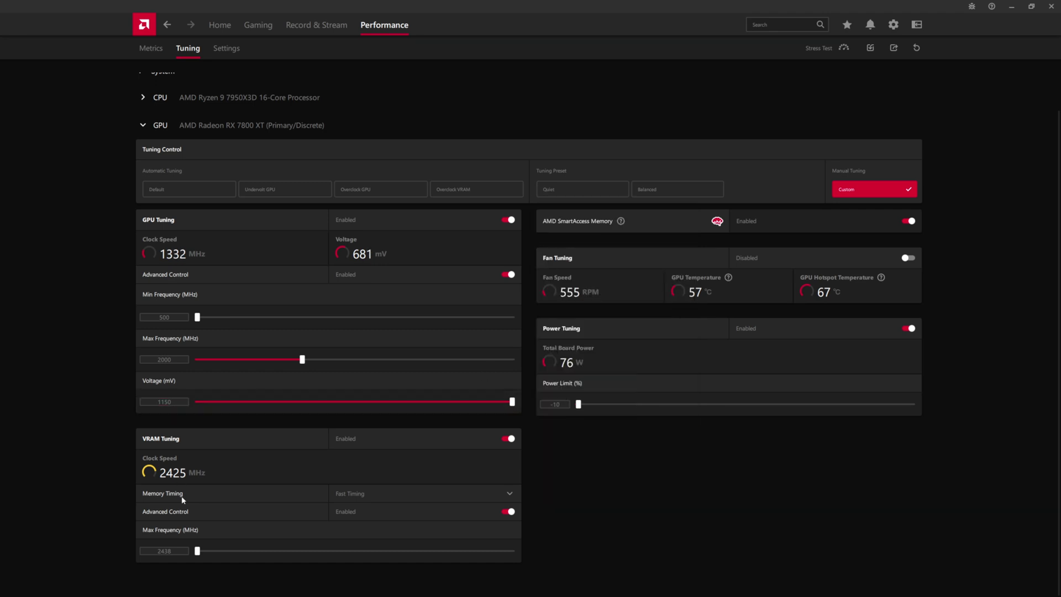
- Replace the 2438 VRAM max frequency with 2600 MHz and apply it
left_click(166, 551)
left_click(164, 551)
type("2600")
key("Return")
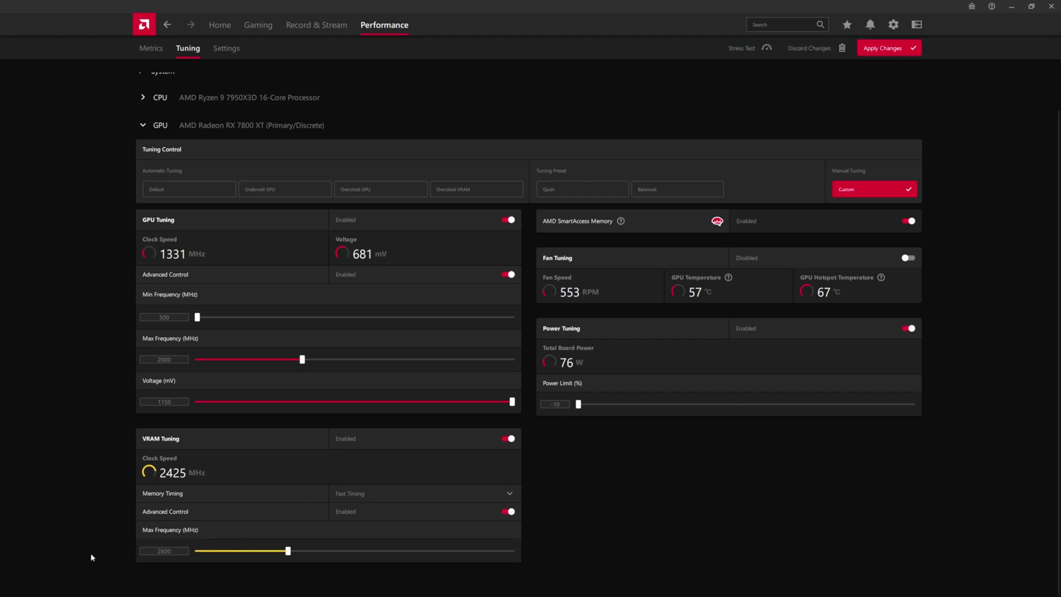
left_click(881, 49)
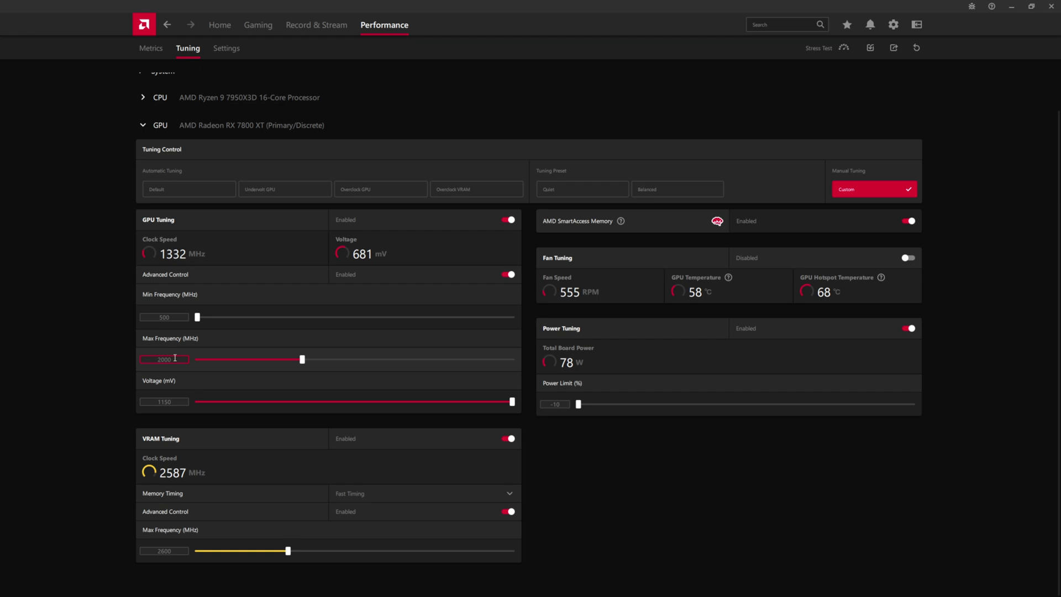
- Raise the GPU max frequency from 2000 to 2500 MHz and apply it
double_click(182, 358)
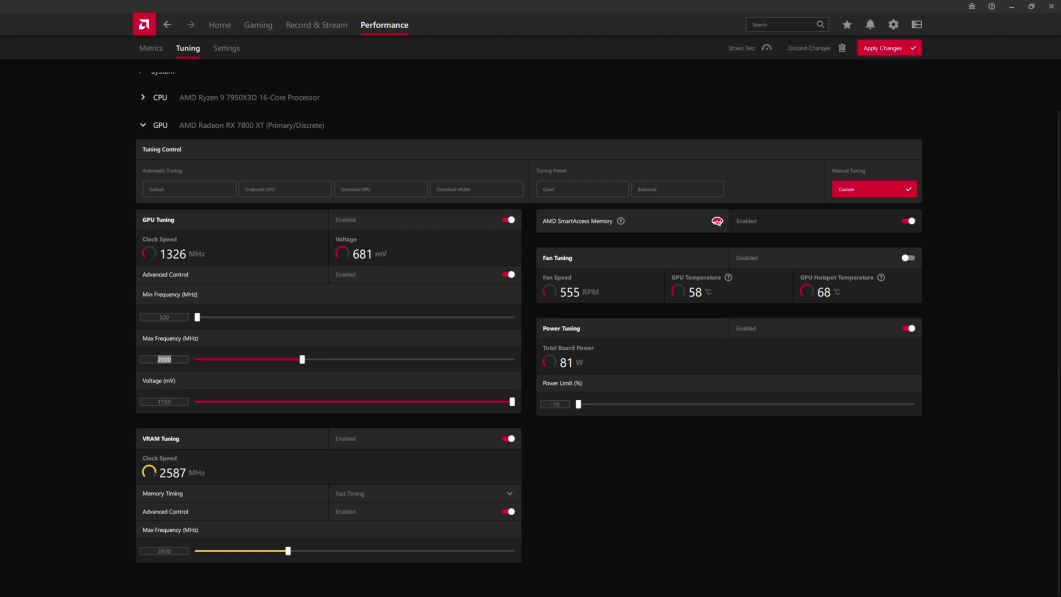
left_click_drag(717, 242, 635, 315)
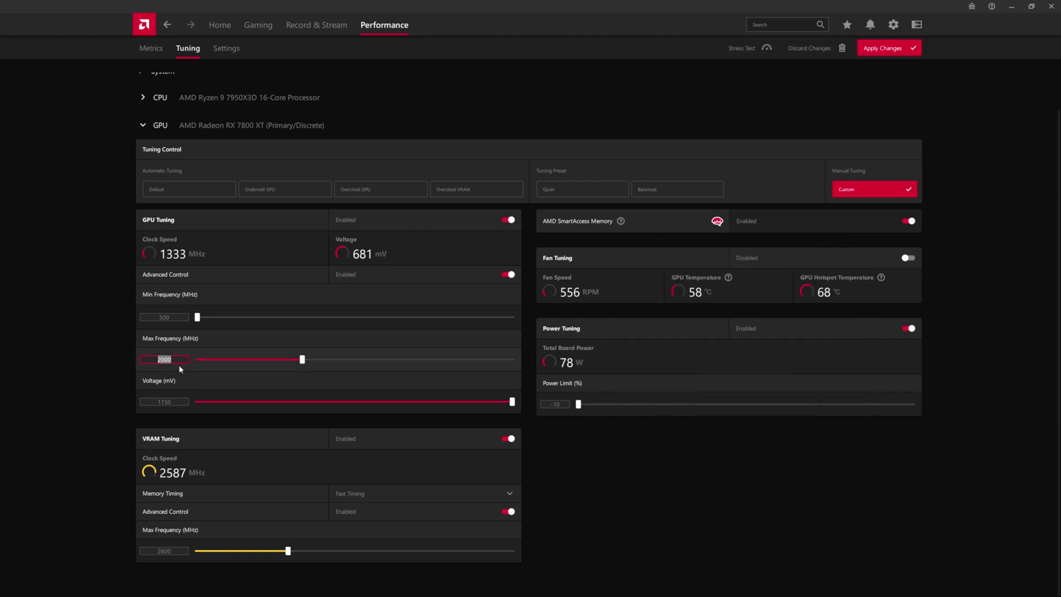
type("2500")
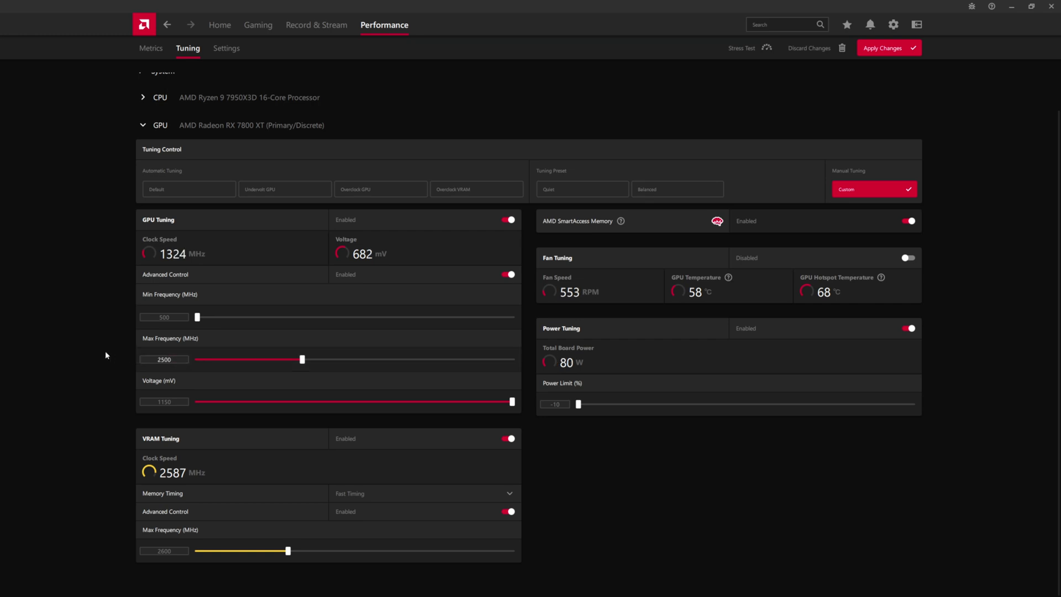
key("Return")
left_click(883, 48)
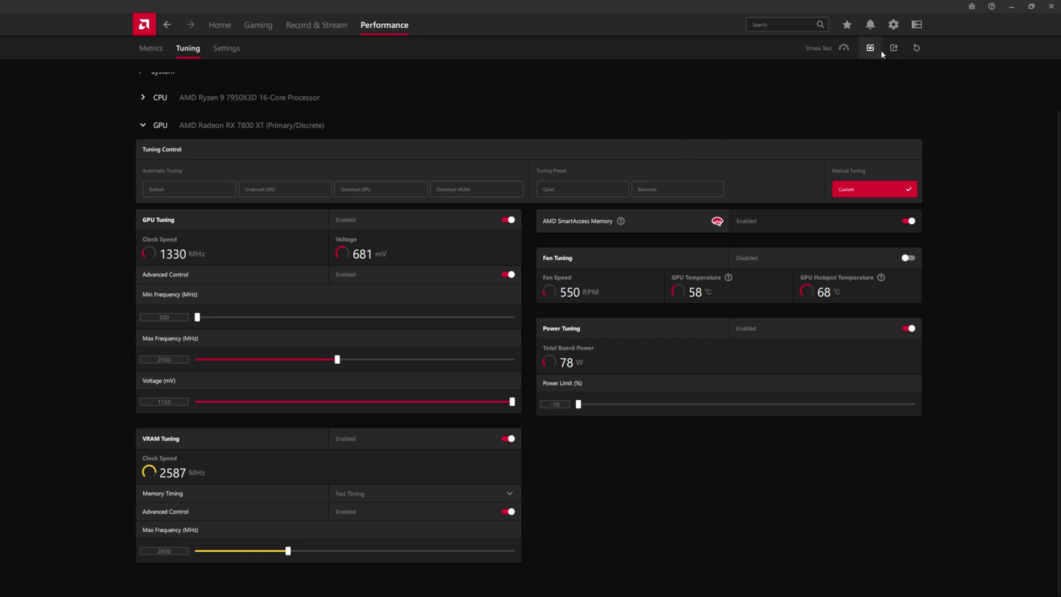
- Step the GPU max frequency to 2600 MHz and apply, then enter 2700 MHz
double_click(180, 361)
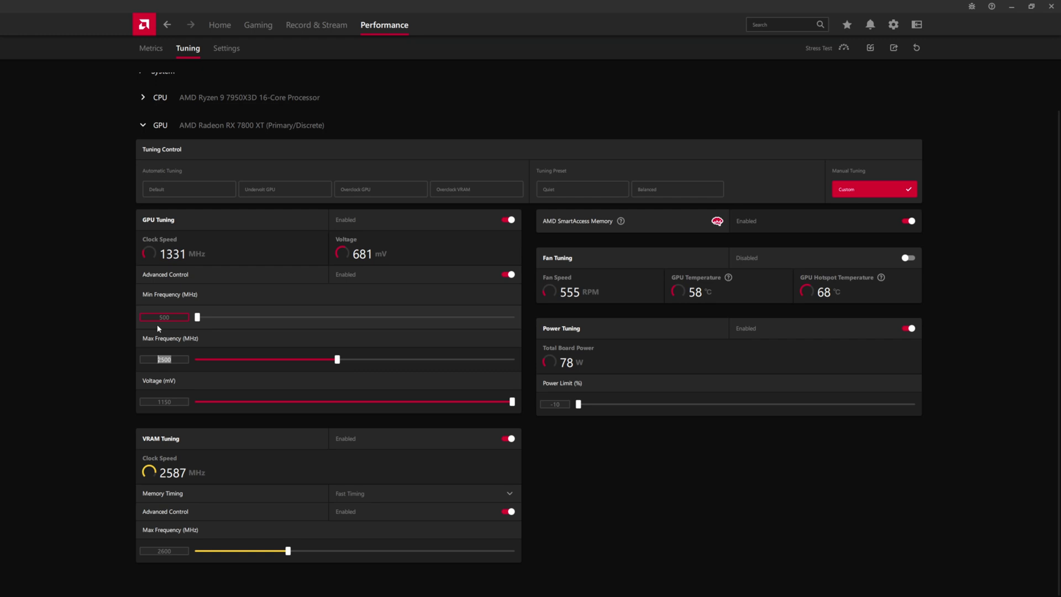
type("2600")
key("Return")
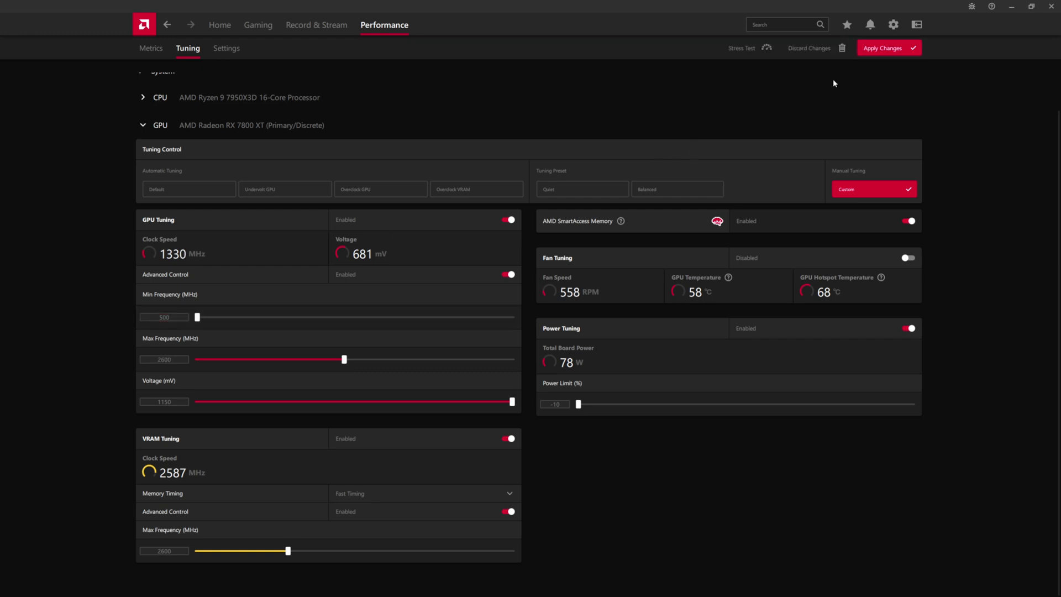
left_click(887, 48)
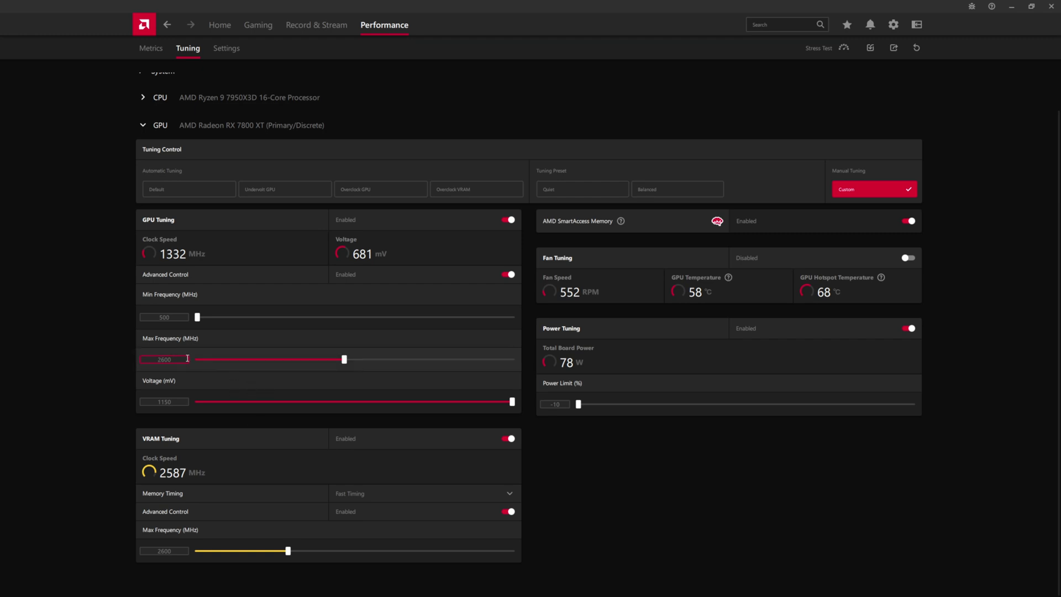
double_click(164, 359)
type("2700")
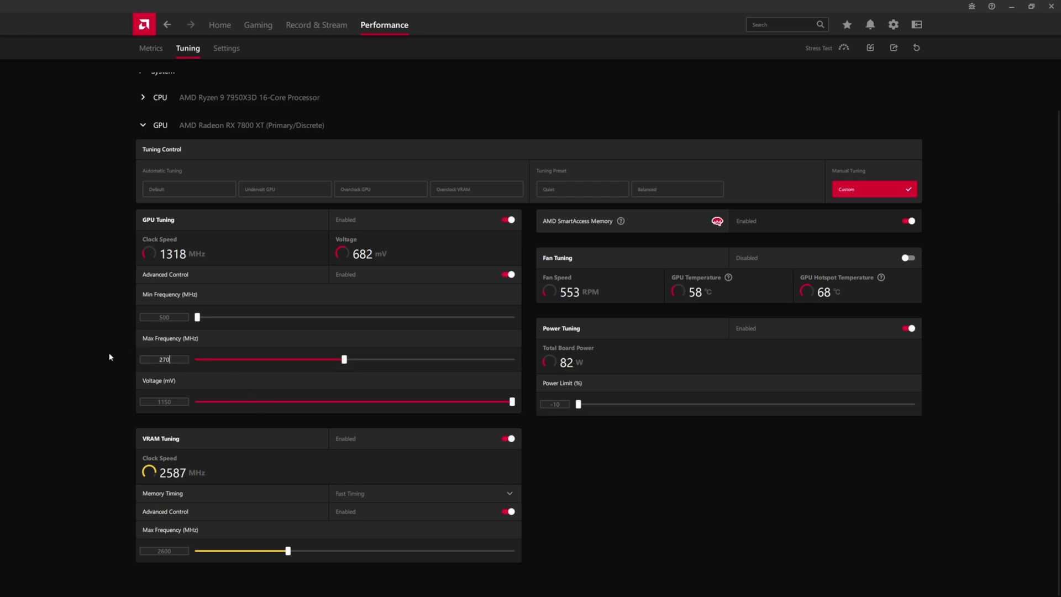
key("Return")
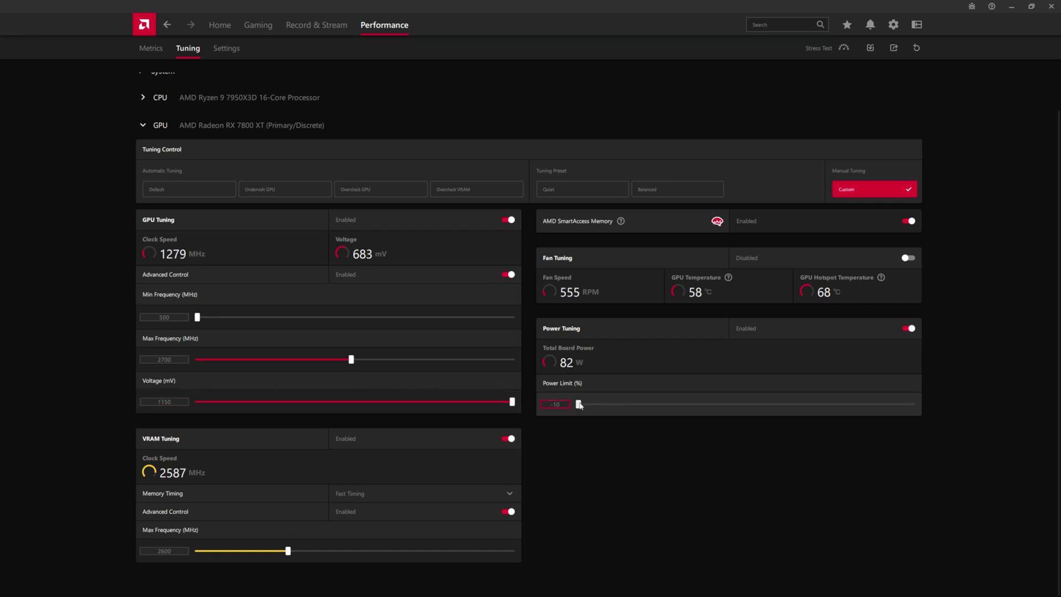
- Raise the power limit to -5% and apply, then to the +15% maximum and apply
left_click_drag(588, 407, 645, 404)
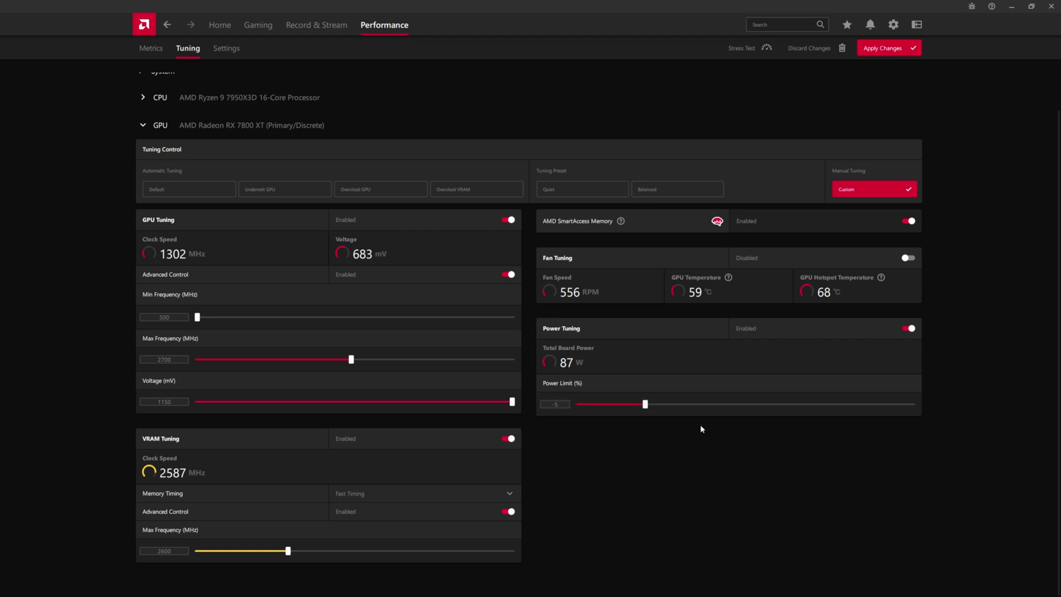
left_click(872, 47)
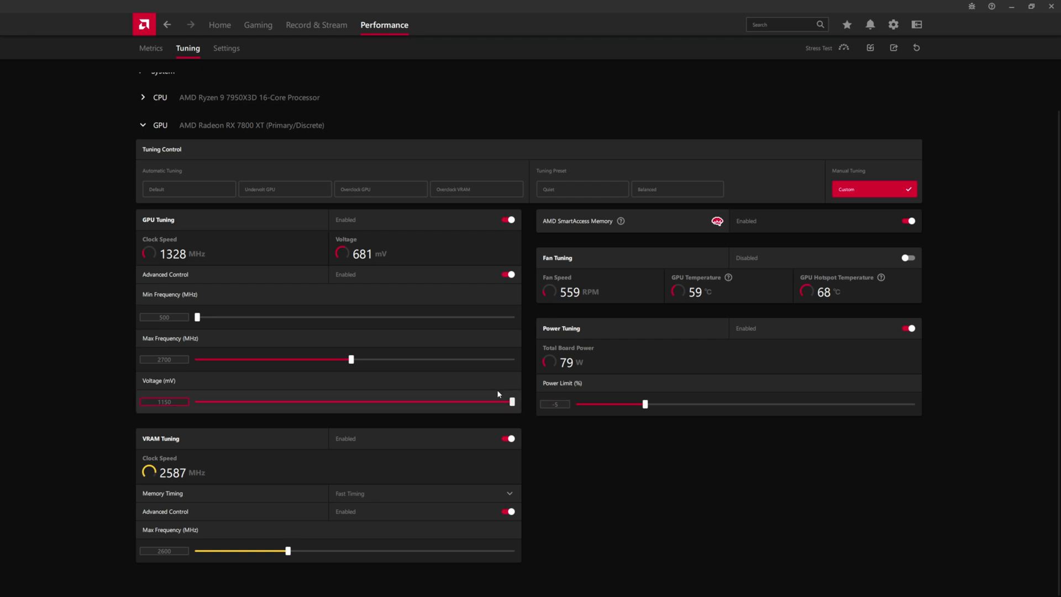
left_click_drag(679, 407, 946, 263)
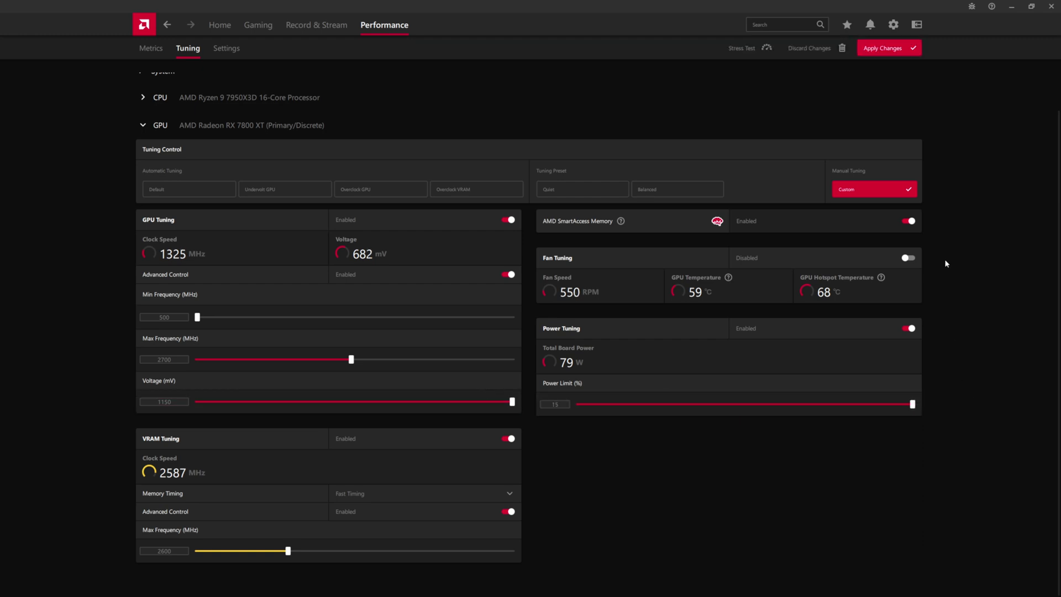
left_click(896, 55)
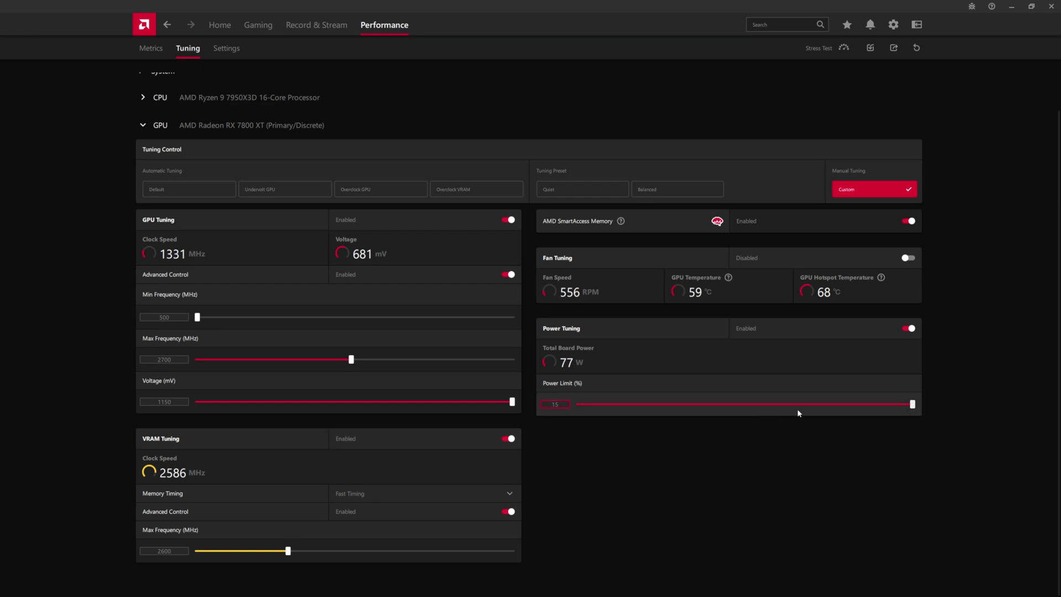
left_click_drag(351, 359, 346, 360)
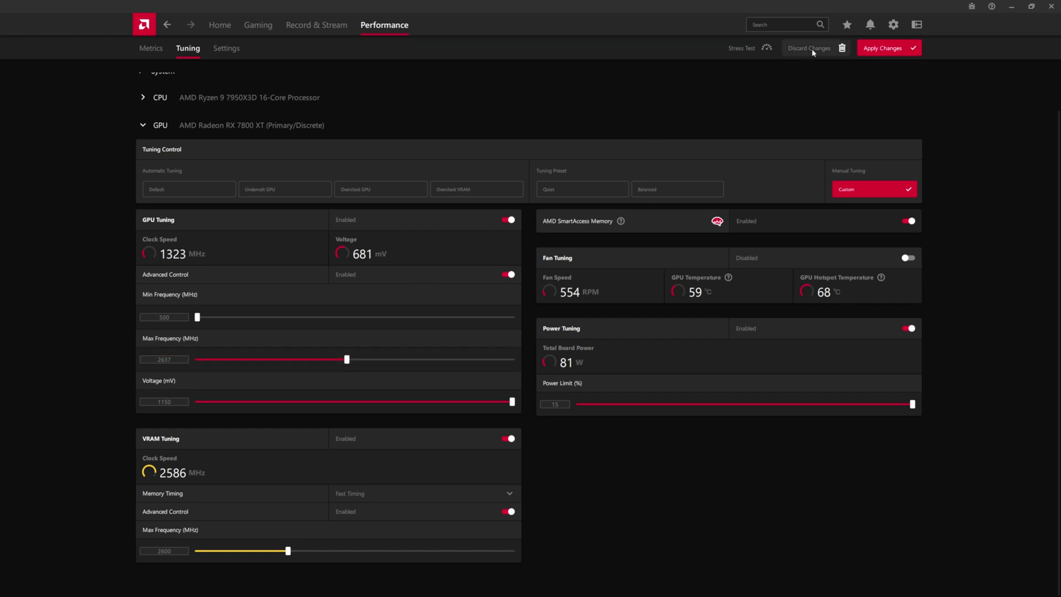
left_click(812, 48)
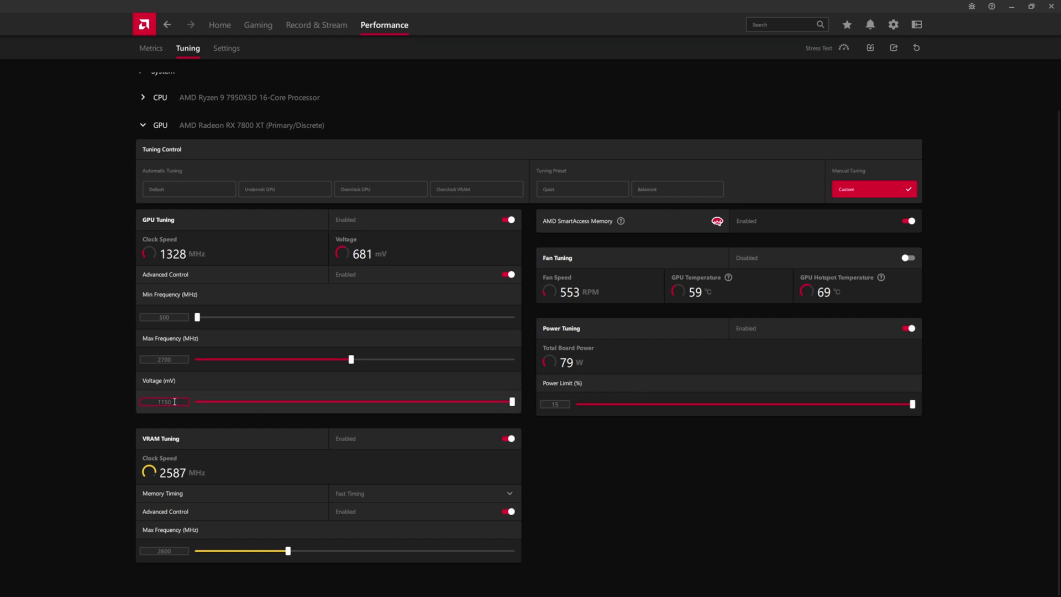
left_click_drag(174, 402, 127, 403)
- Finish editing the GPU voltage at 1050 mV, leaving the change pending
left_click(583, 455)
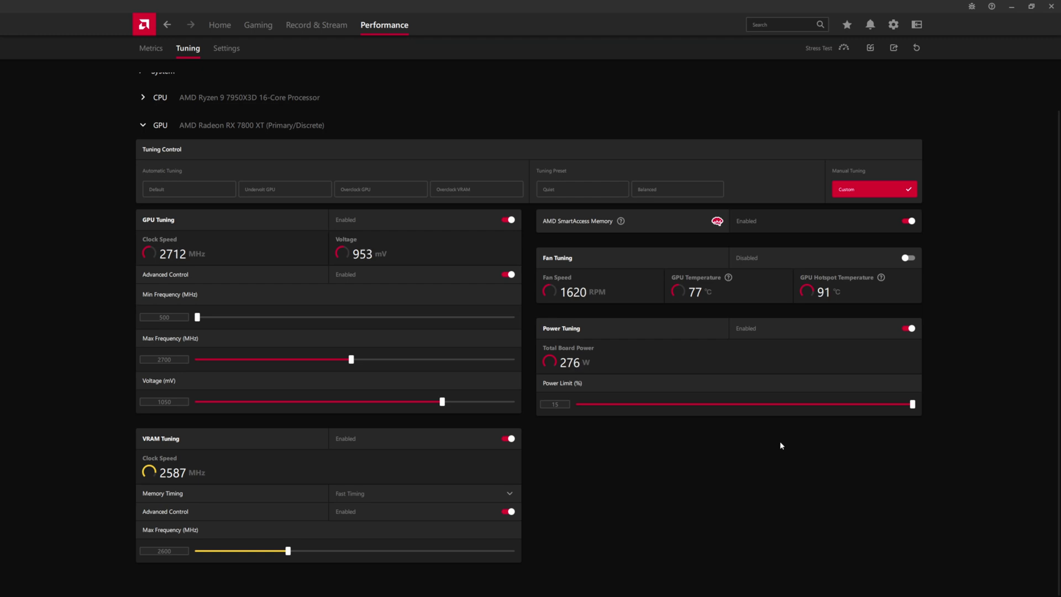
left_click(163, 402)
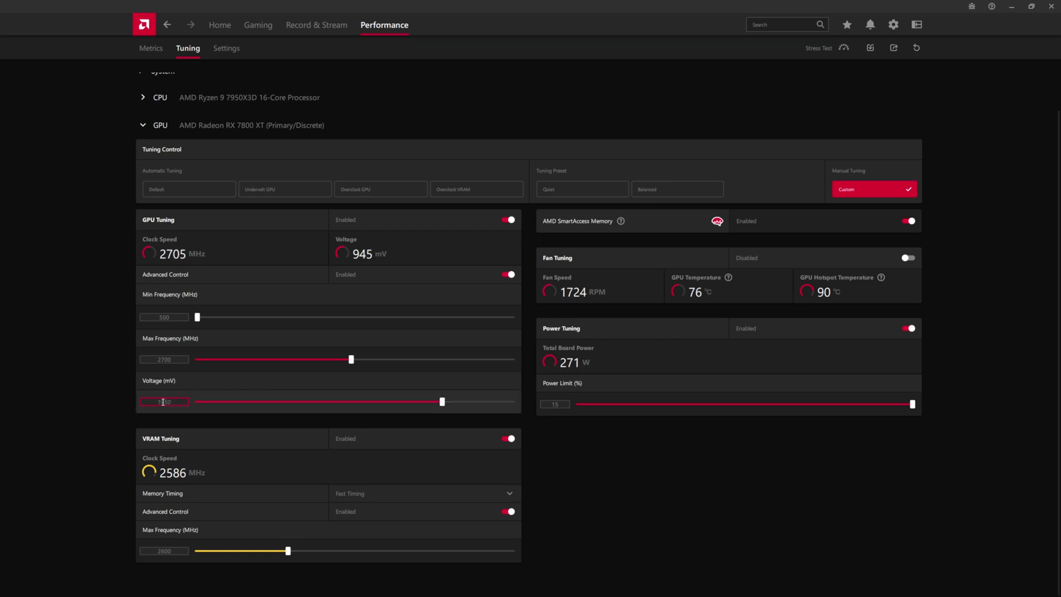
left_click(441, 402)
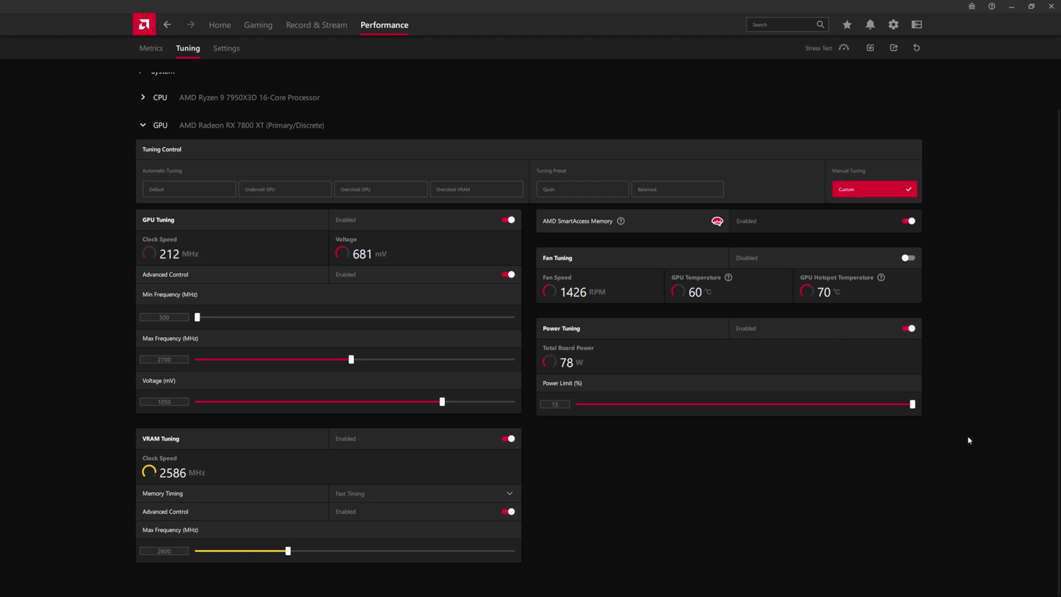
- Enable Fan Tuning and turn off Zero RPM, applying each change
left_click(908, 258)
left_click(865, 54)
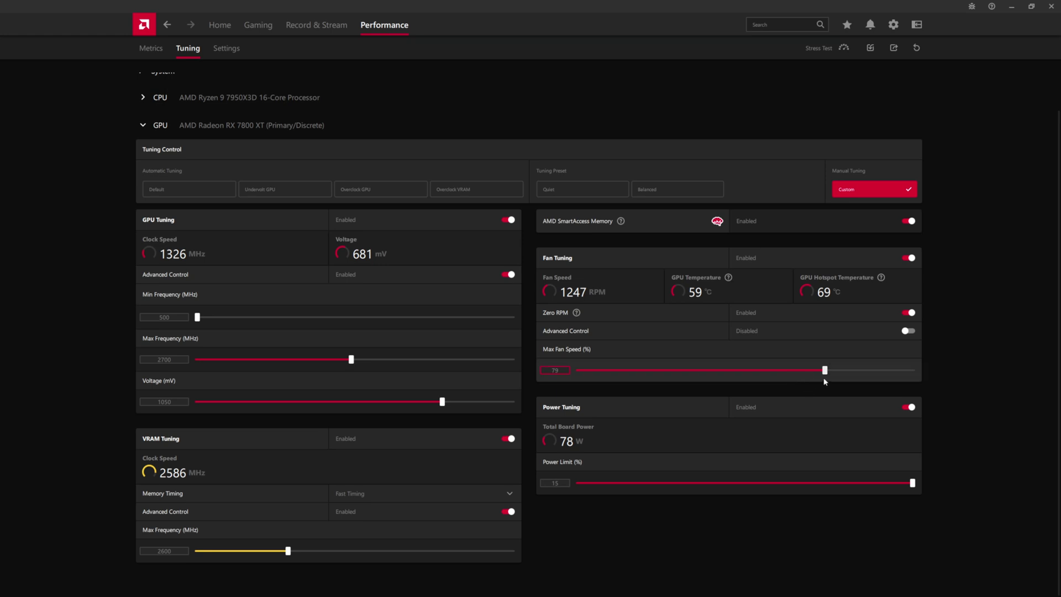
left_click(909, 313)
left_click(887, 48)
- Enable fan Advanced Control and raise two fan-curve points, including near 62°C, applying each
left_click(908, 331)
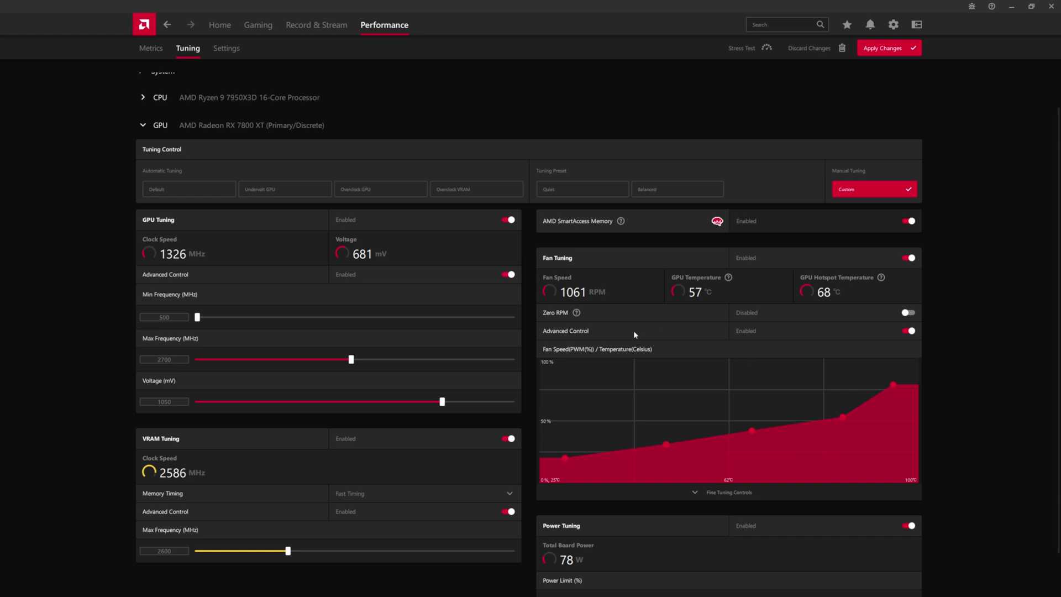
left_click_drag(842, 415, 830, 399)
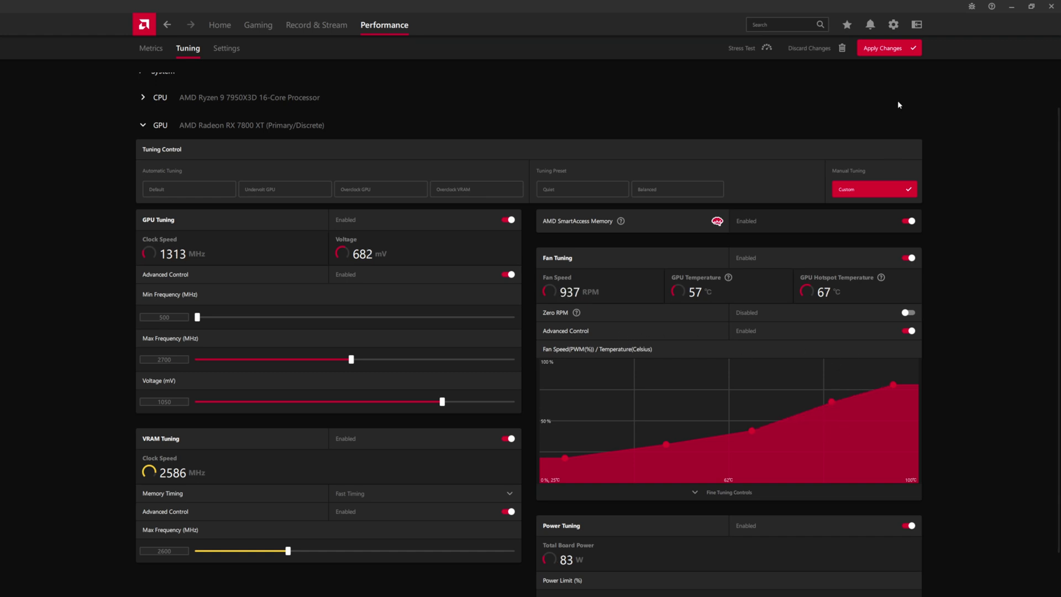
left_click(884, 48)
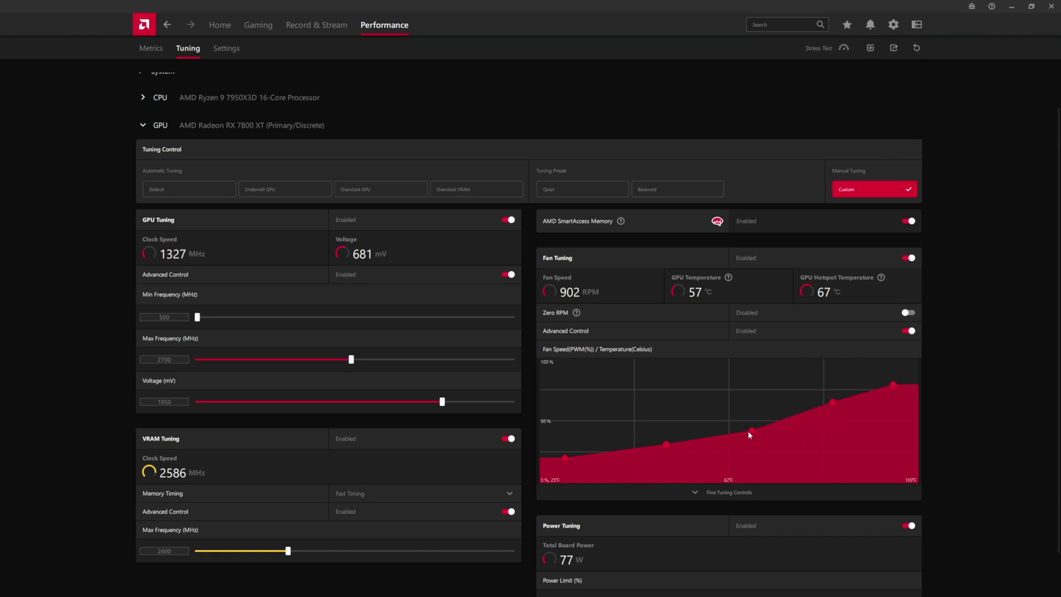
left_click_drag(750, 433, 748, 428)
left_click(886, 50)
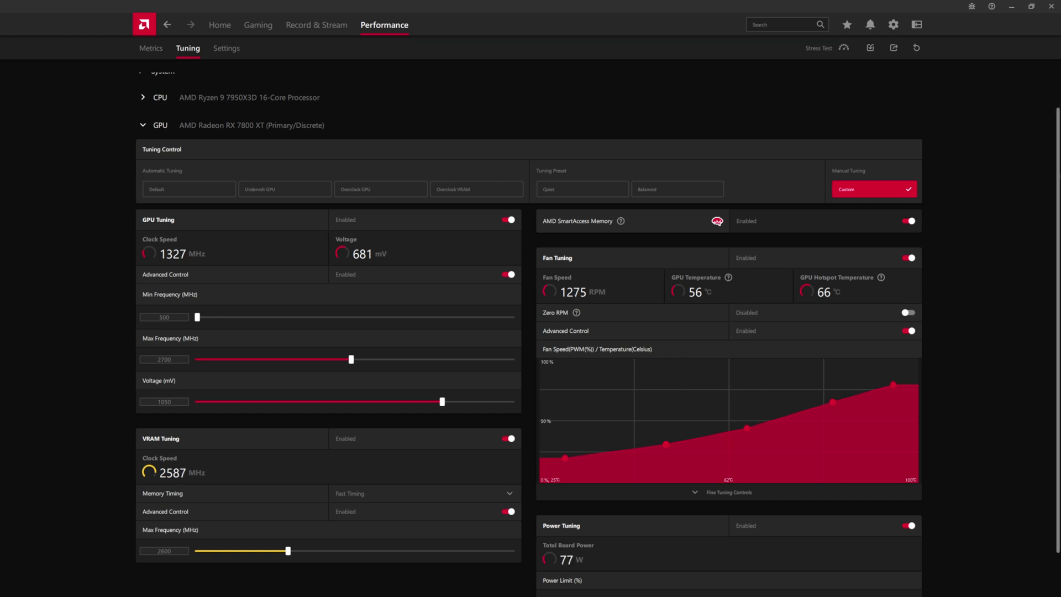
scroll(1022, 366, "down", 1)
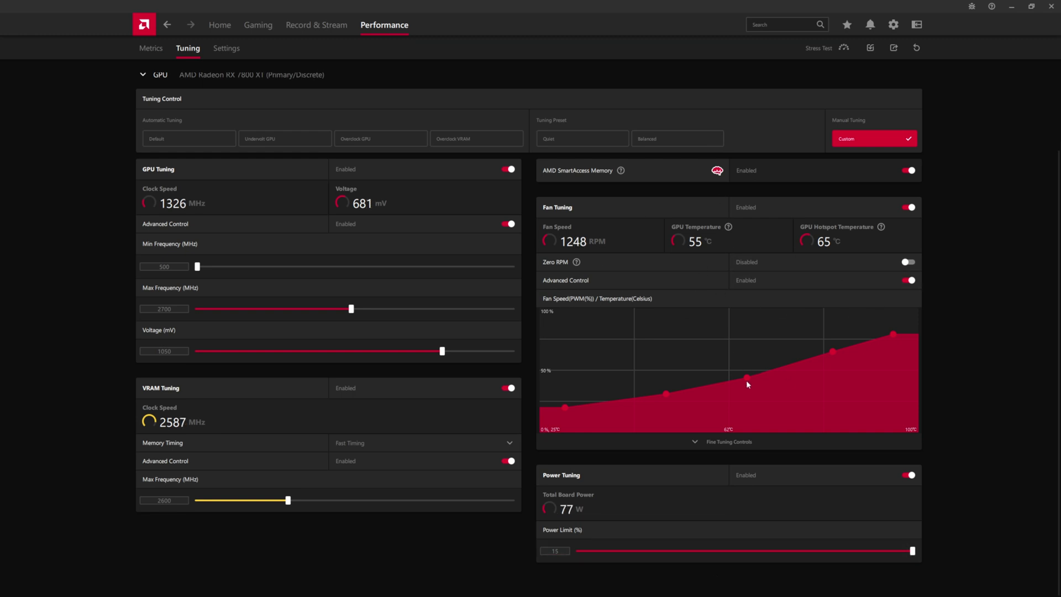
- Open the tuning profile list and keep 3DMark Time Spy selected
scroll(746, 380, "up", 1)
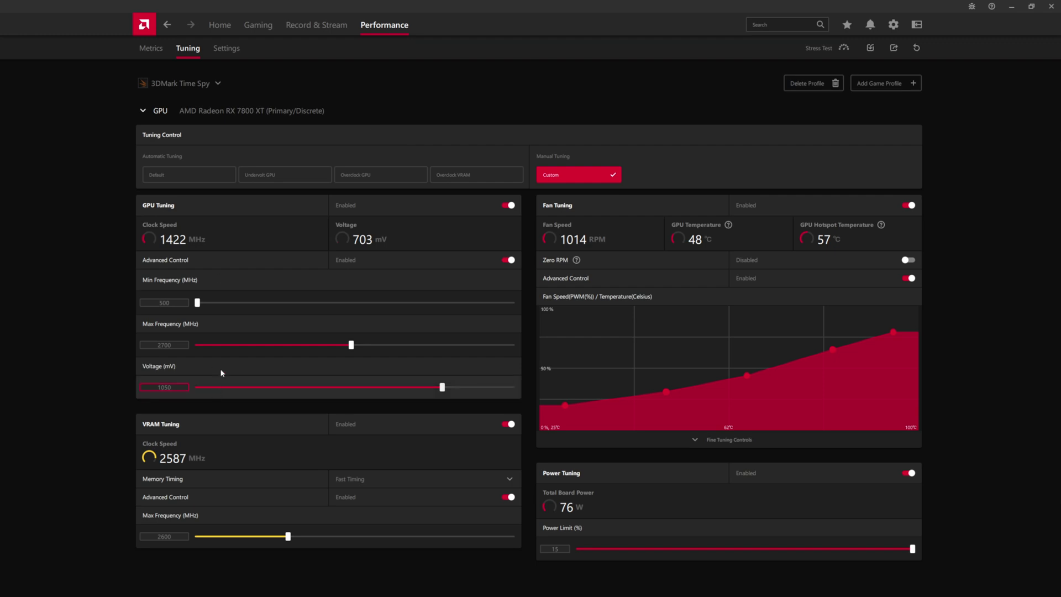
left_click(215, 84)
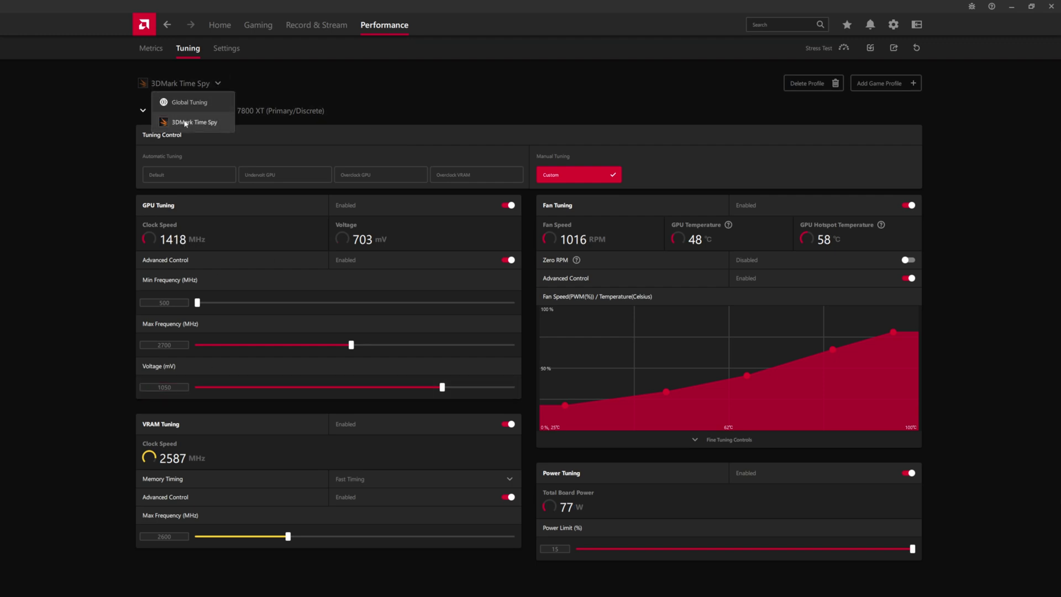
left_click(425, 102)
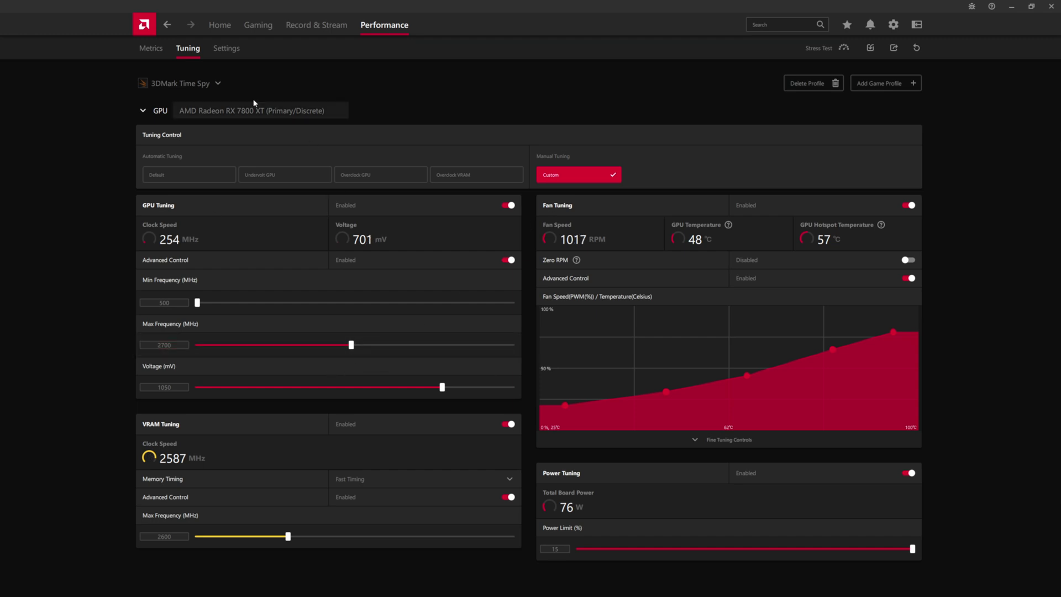
left_click(194, 85)
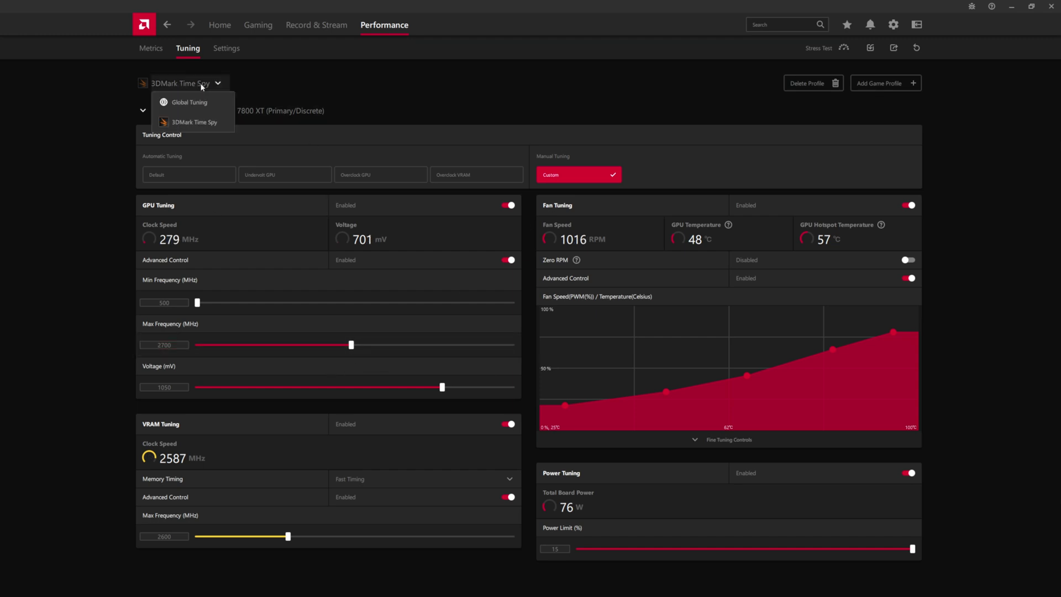
left_click(241, 146)
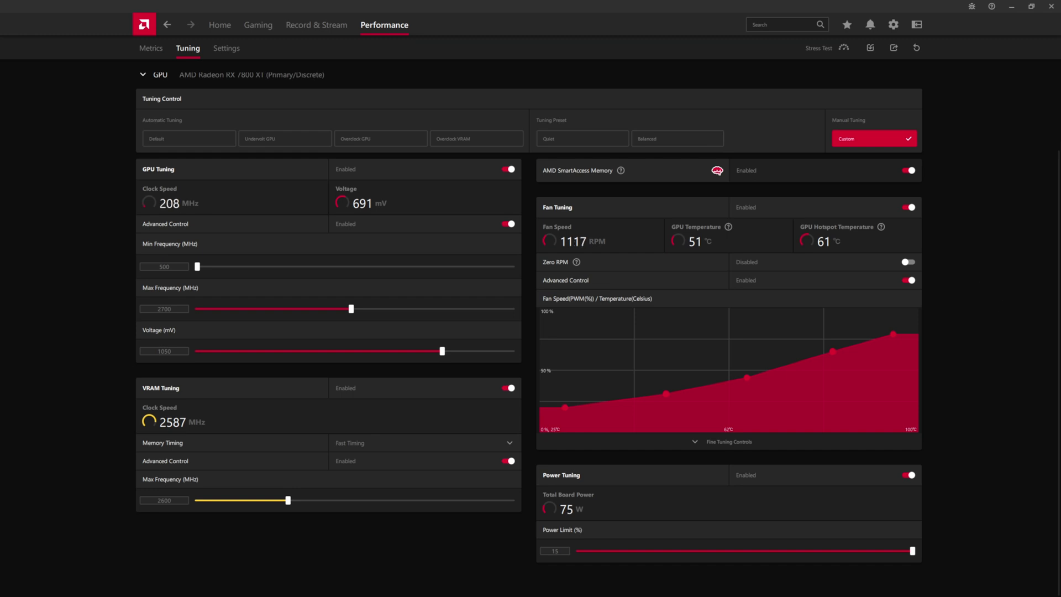
scroll(989, 291, "up", 1)
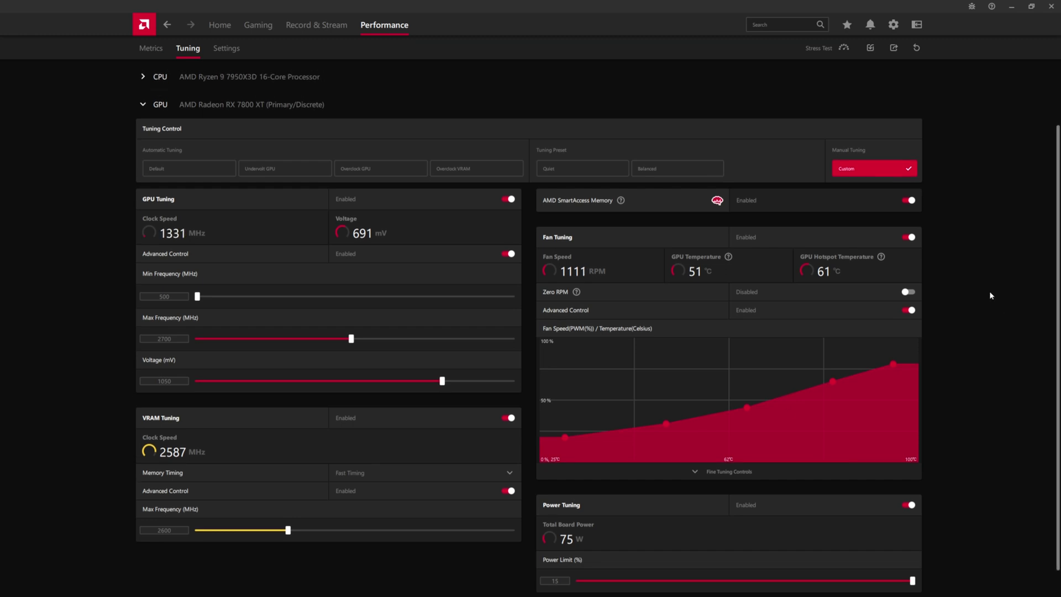